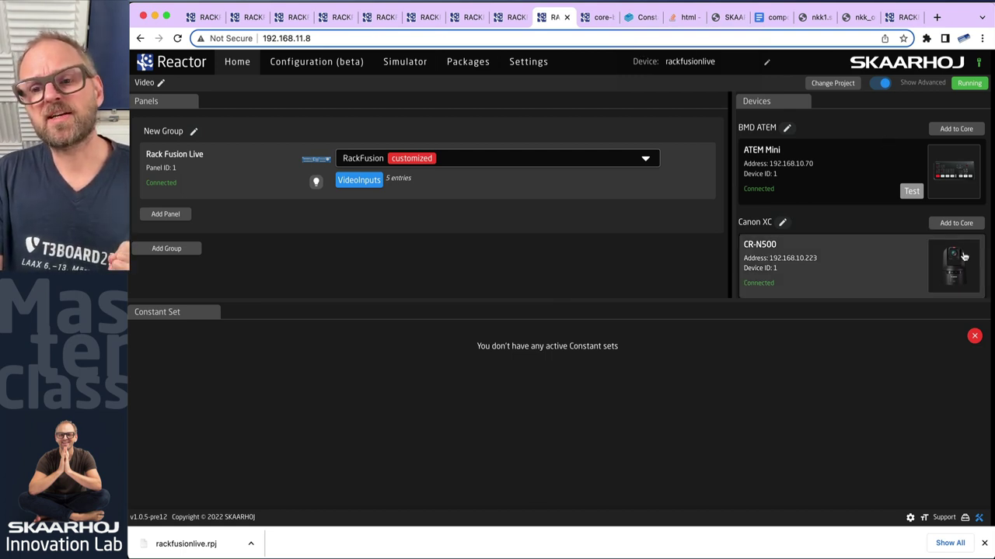
# Step: Close the Constant Set pane and assign the Rack Fusion Live - ATEM configuration to the Rack Fusion Live panel
pyautogui.click(974, 336)
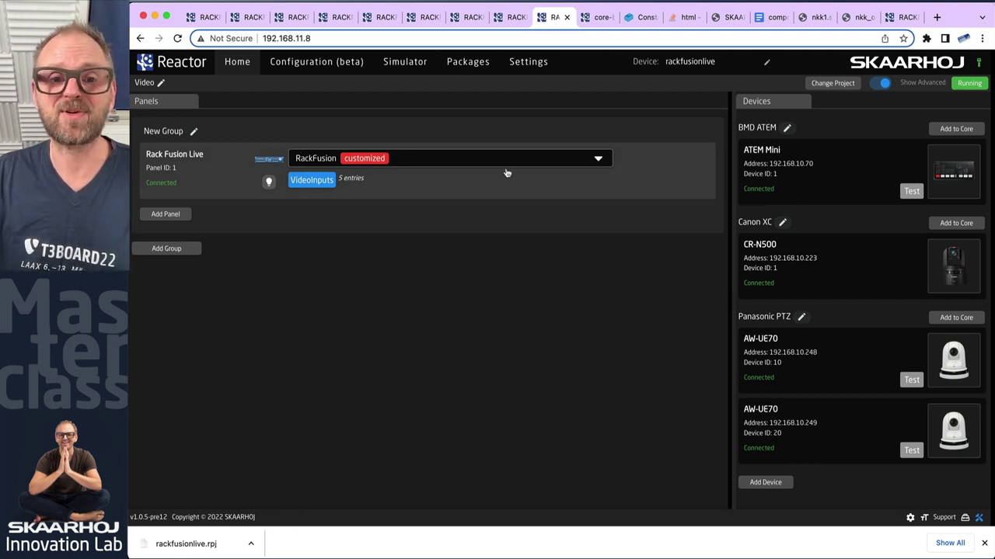
pyautogui.click(596, 160)
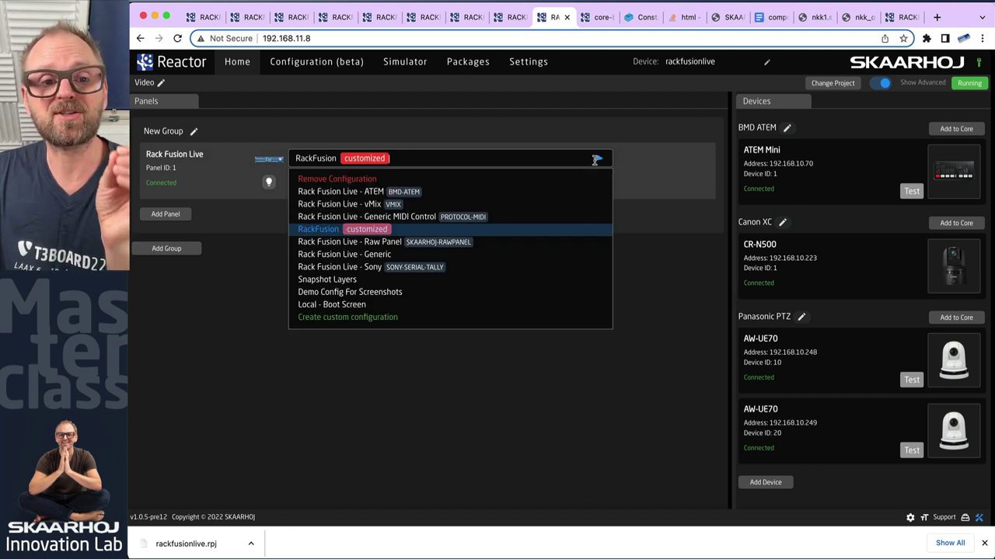
pyautogui.click(348, 193)
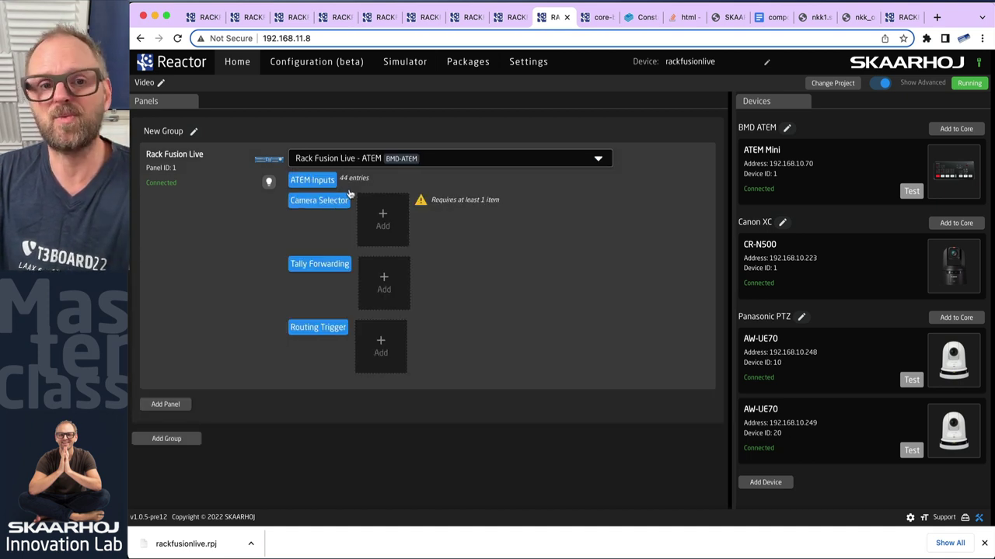
# Step: Add the CR-N500 and both AW-UE70 cameras to the Camera Selector, and view the ATEM Inputs constant set
pyautogui.click(383, 217)
pyautogui.scroll(-3, 588, 314)
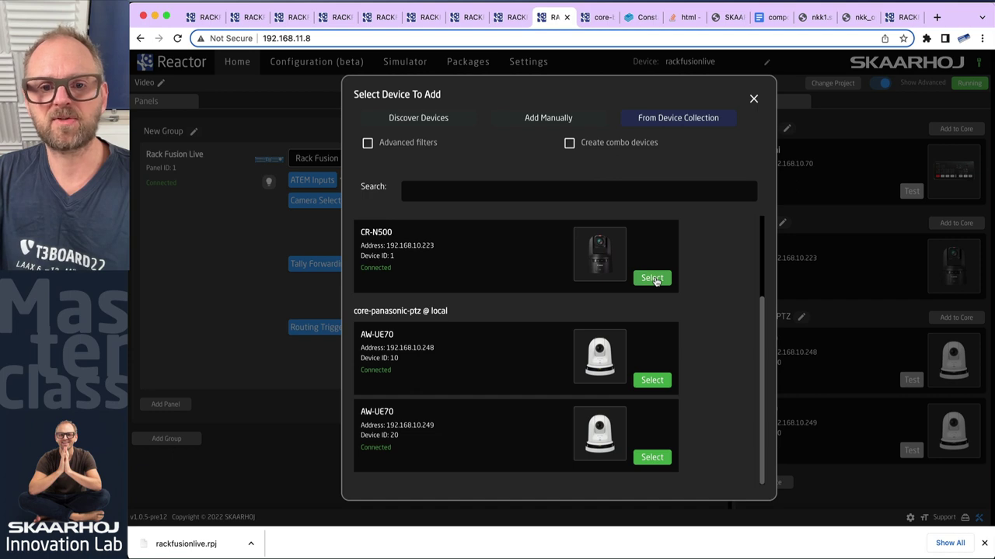
pyautogui.click(652, 280)
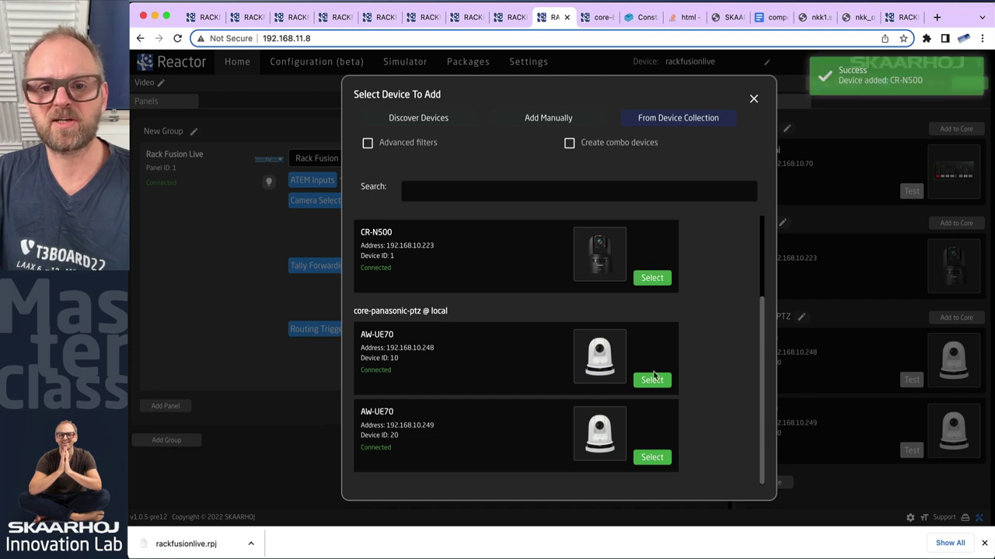
pyautogui.click(652, 379)
pyautogui.click(656, 458)
pyautogui.click(754, 98)
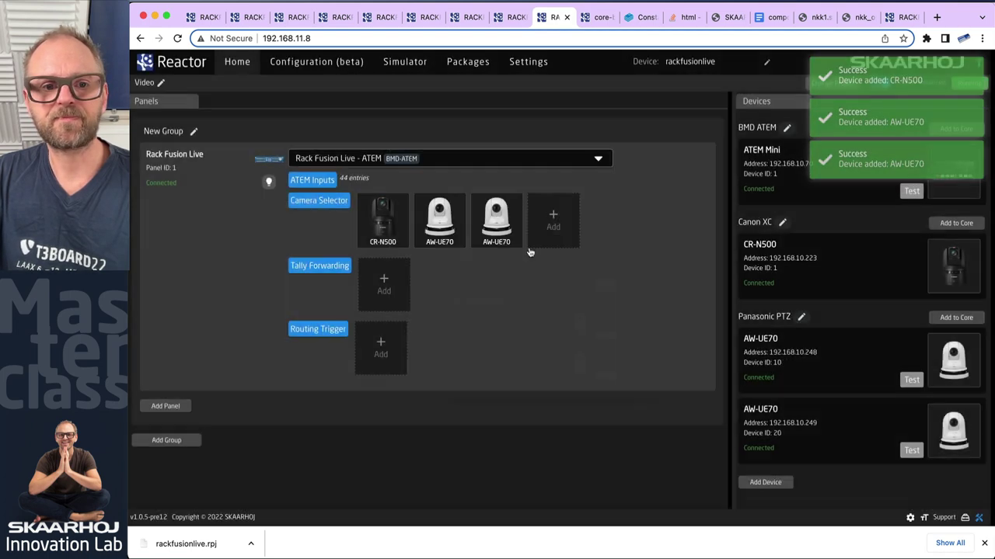
pyautogui.click(313, 183)
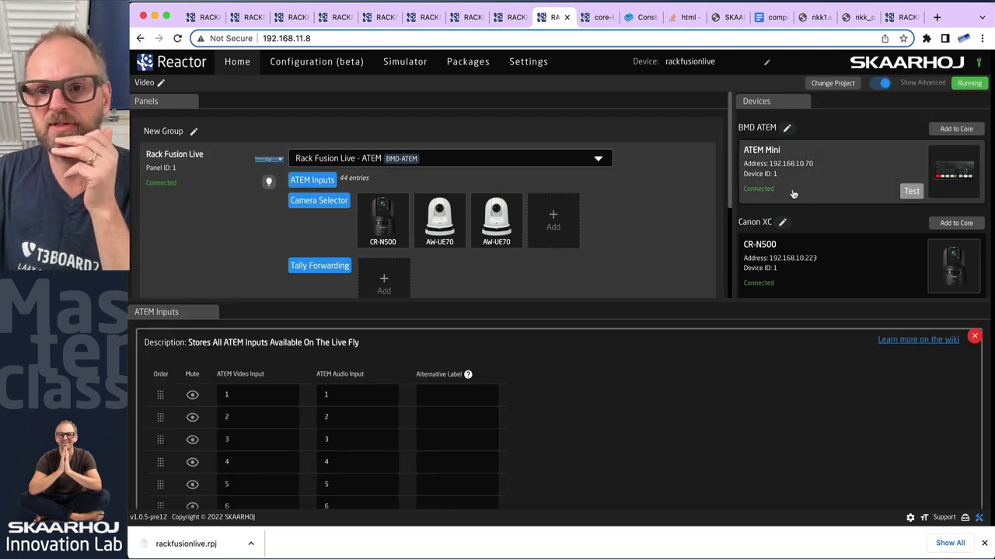
pyautogui.click(975, 336)
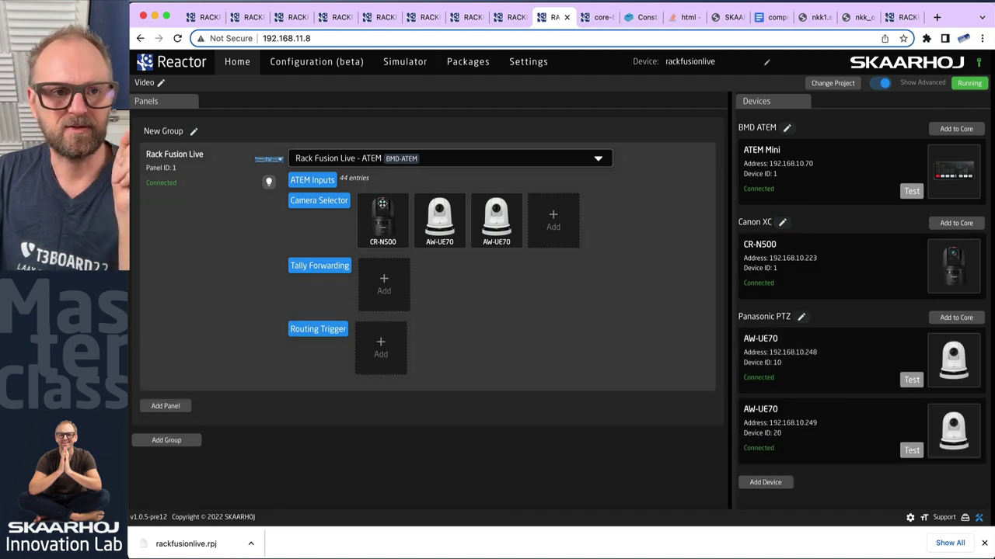
# Step: On the simulated Rack Fusion Live panel, put Camera 3 on preview and take it to program
pyautogui.click(420, 66)
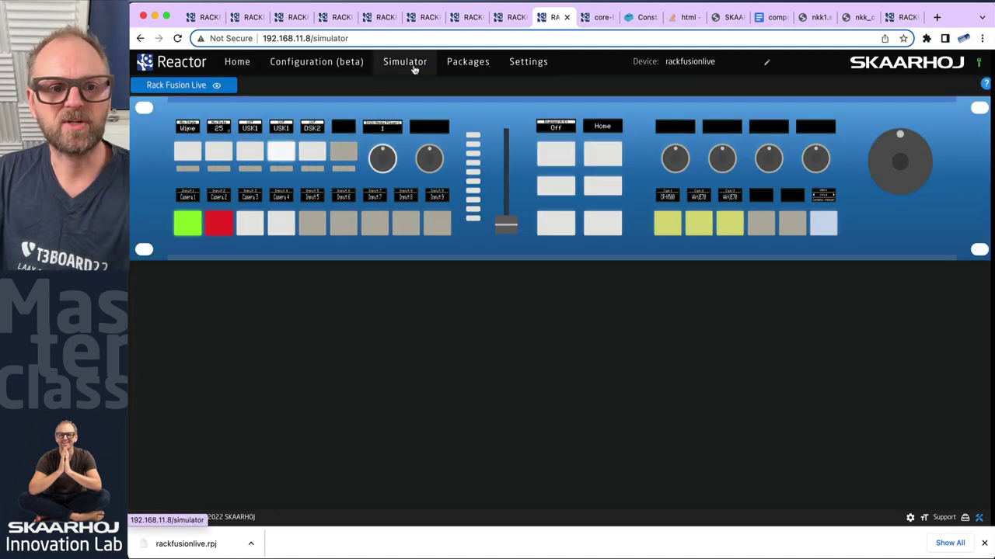
pyautogui.click(243, 229)
pyautogui.click(218, 233)
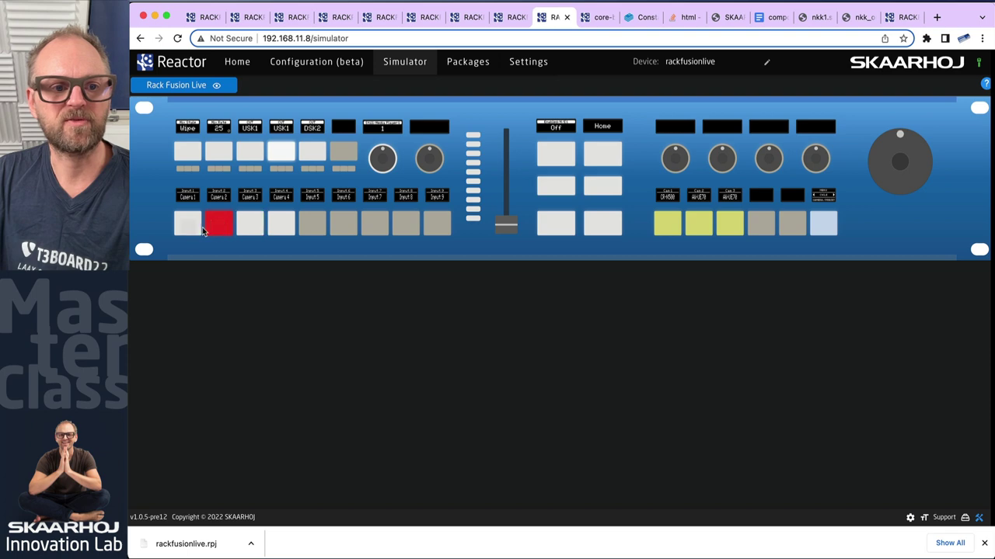
pyautogui.click(251, 227)
pyautogui.click(599, 227)
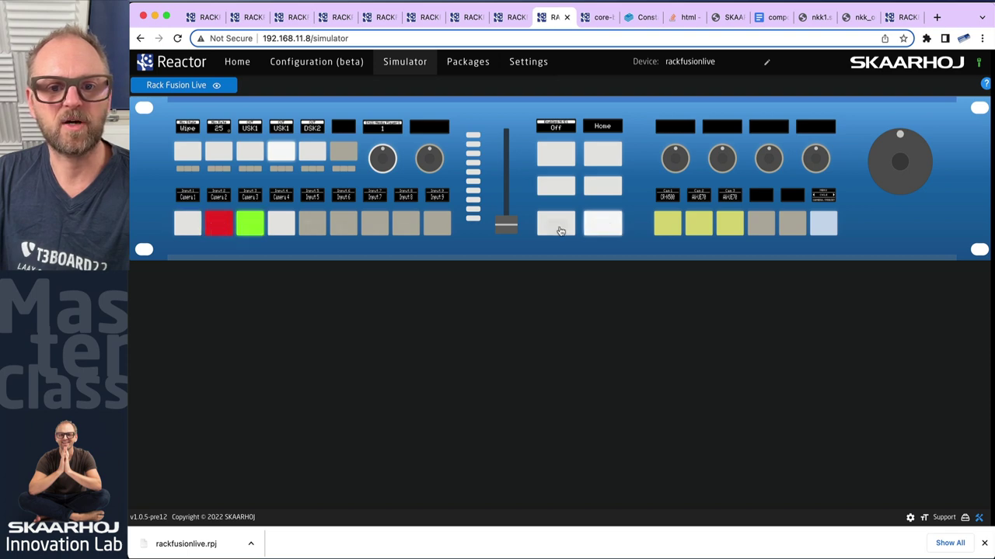
# Step: Switch between Cam 1, Cam 2 and Cam 3 on the simulated panel to compare their encoder controls, ending on Cam 2
pyautogui.click(667, 225)
pyautogui.click(700, 227)
pyautogui.click(728, 225)
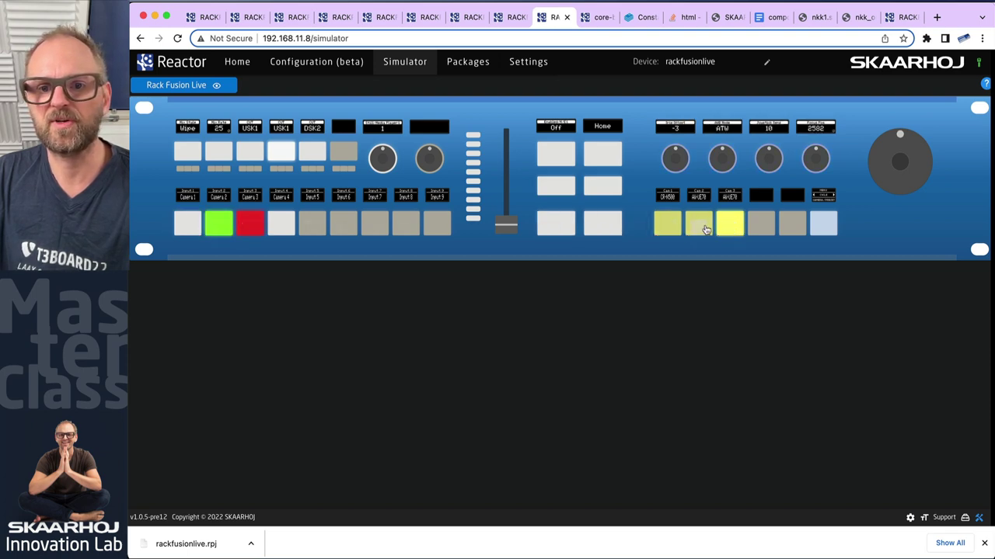
pyautogui.click(703, 225)
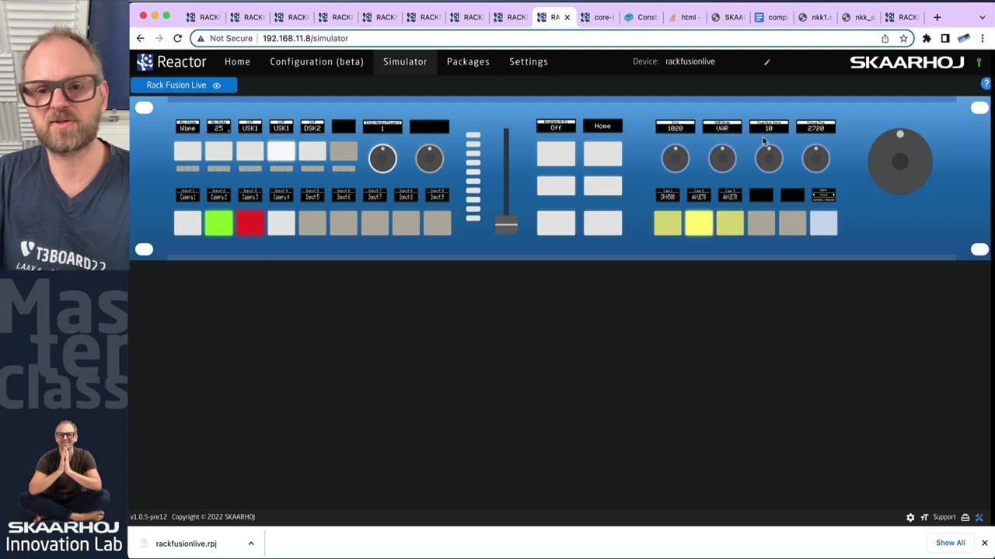
pyautogui.scroll(5, 762, 136)
pyautogui.moveTo(707, 200); pyautogui.dragTo(621, 286)
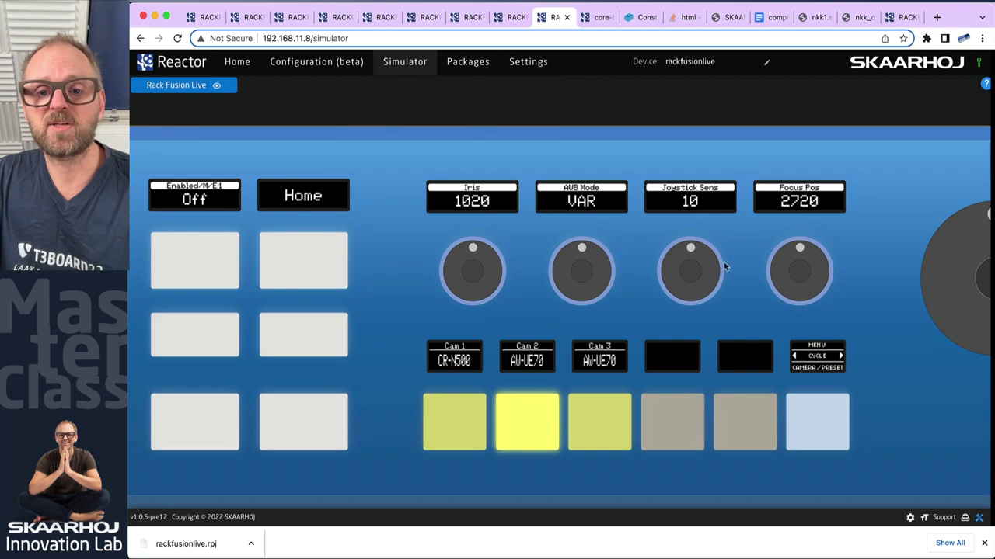
pyautogui.click(461, 430)
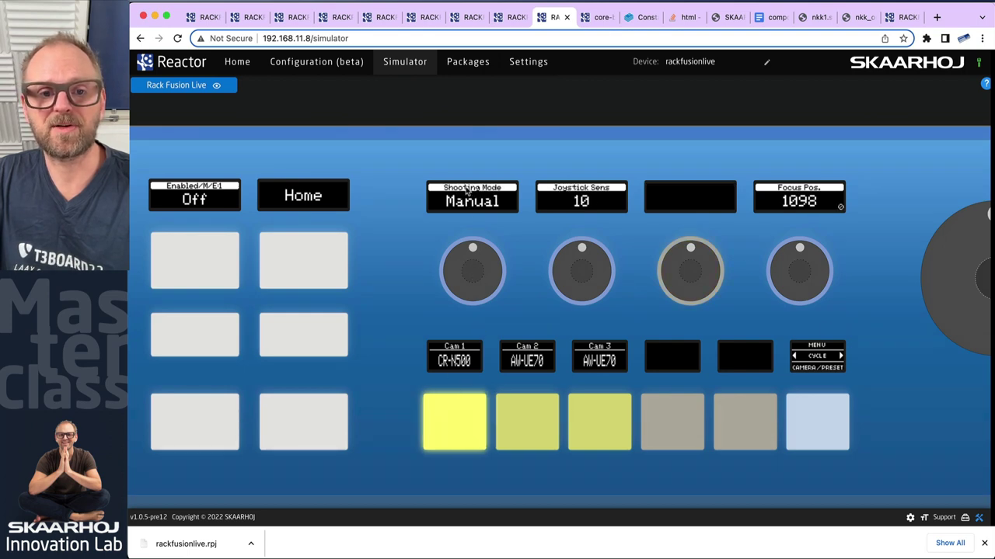
pyautogui.click(522, 428)
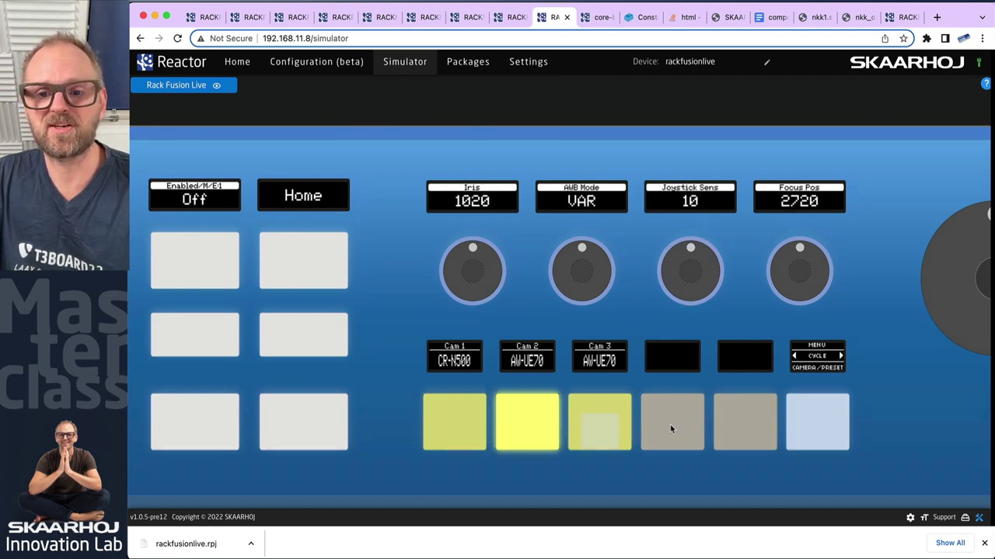
# Step: Cycle Cam 2's encoder menu to the A.Iris, Iris, Shutter and Gain page and view the rest of the panel
pyautogui.click(819, 430)
pyautogui.click(822, 429)
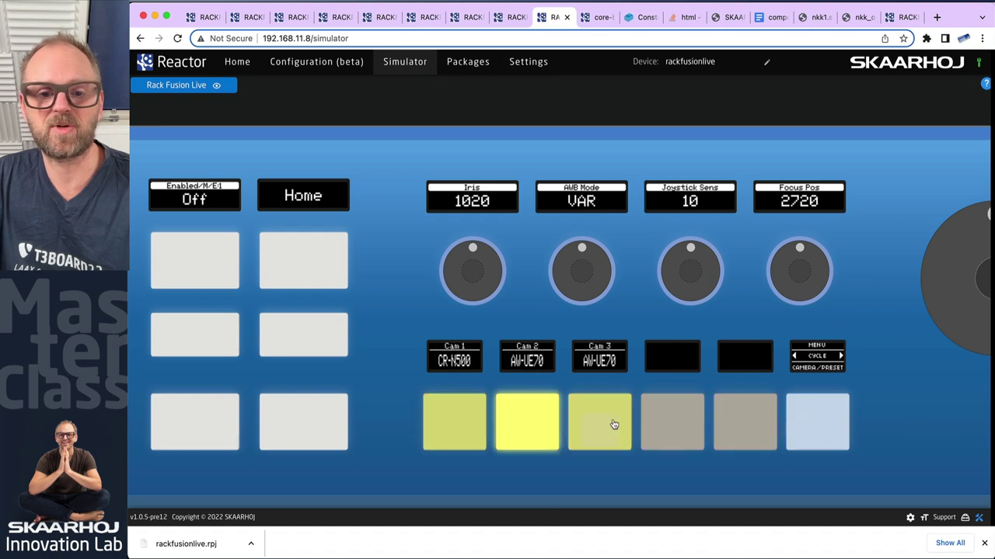
pyautogui.click(817, 406)
pyautogui.click(817, 406)
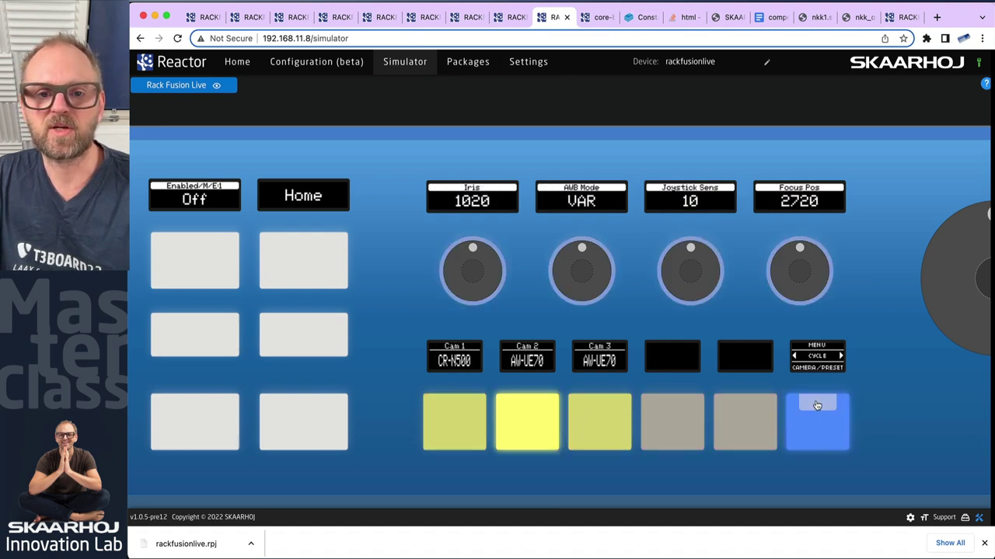
pyautogui.click(817, 405)
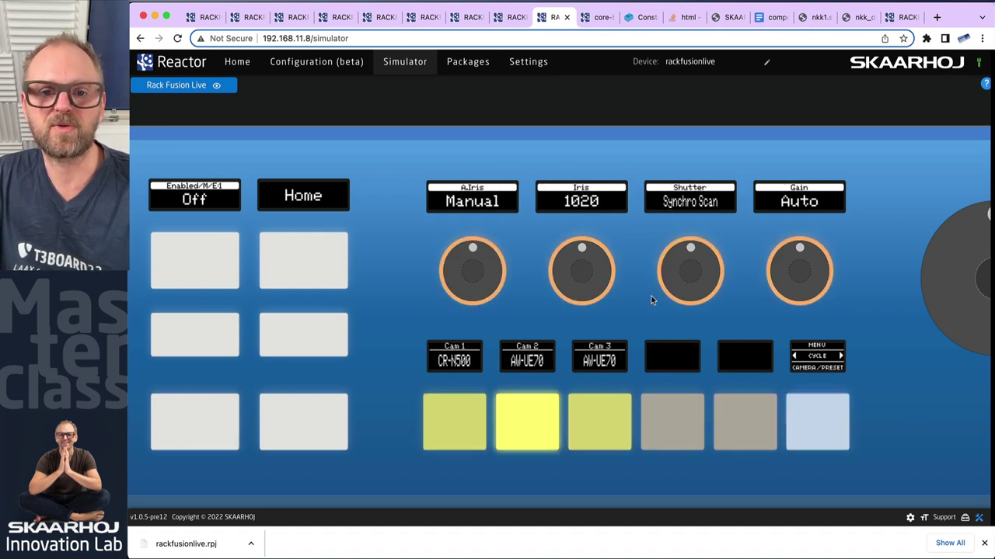
pyautogui.scroll(-5, 513, 272)
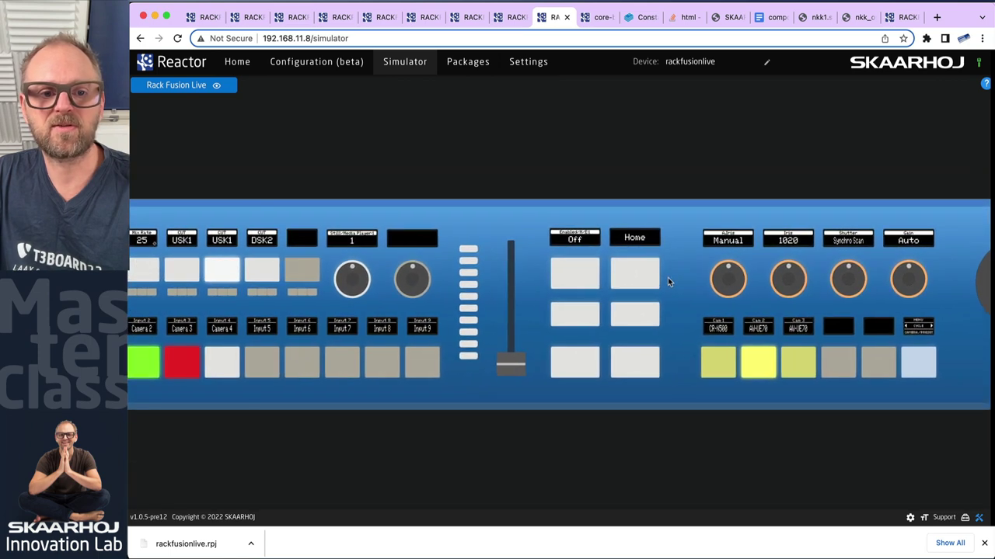
pyautogui.moveTo(503, 276); pyautogui.dragTo(611, 266)
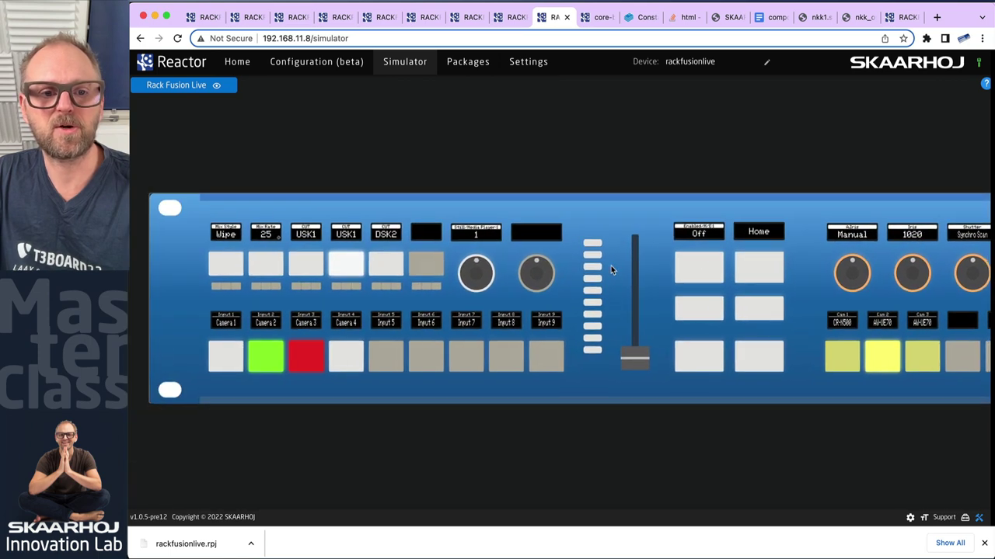
# Step: Open the project's configuration and examine the CameraSelector, Inputs, RoutingSelector and TallyForwarder constant sets of the Include RackFusion layer
pyautogui.click(247, 65)
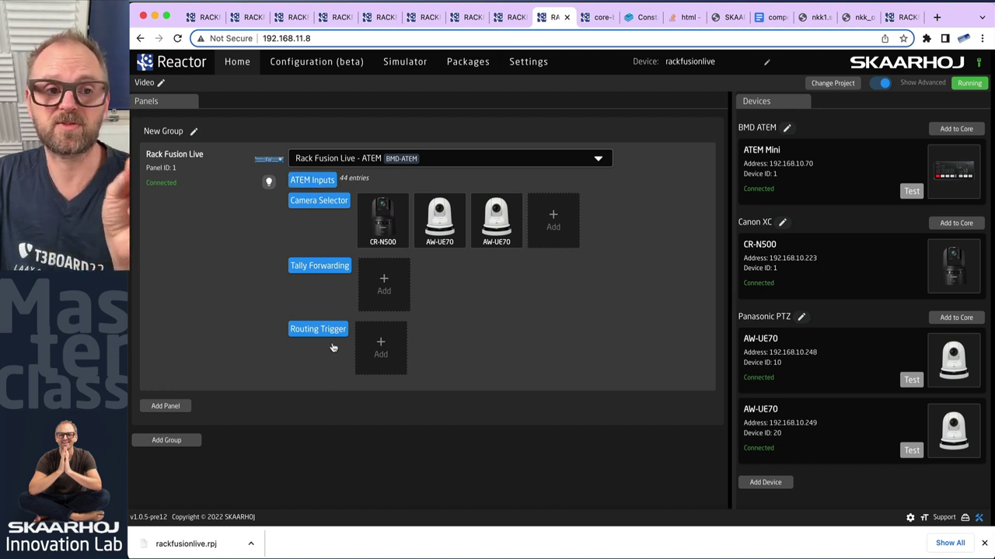
pyautogui.click(314, 64)
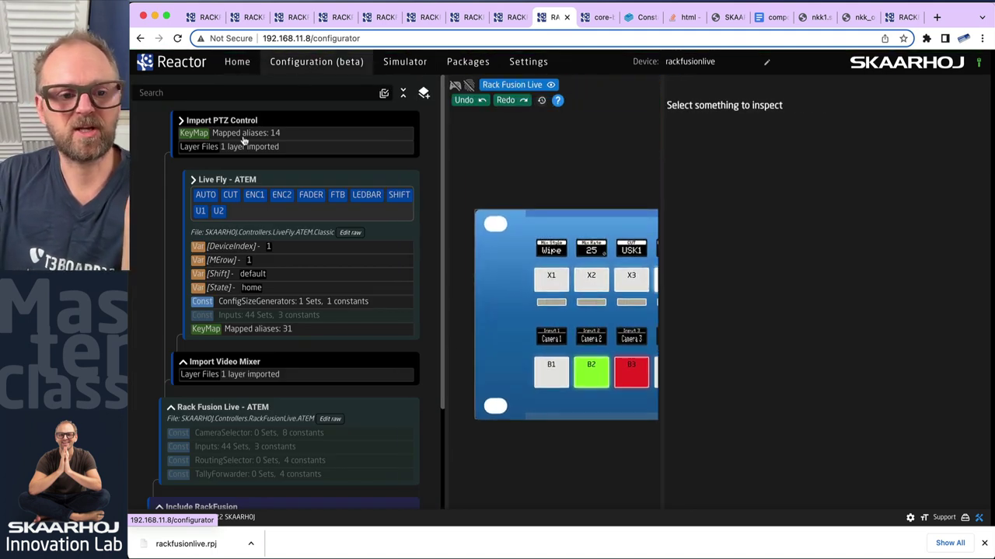
pyautogui.scroll(-1, 187, 270)
pyautogui.scroll(-2, 195, 270)
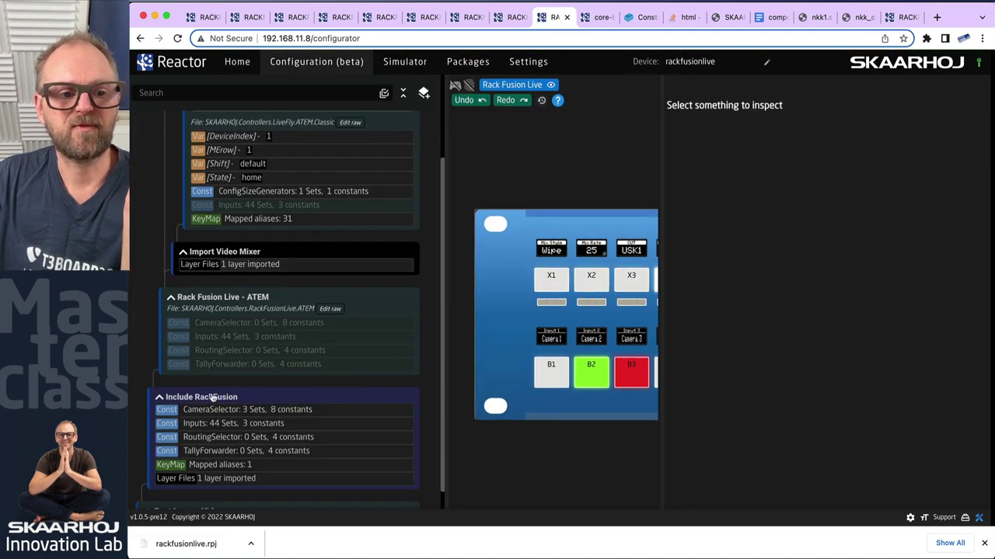
pyautogui.scroll(-1, 212, 398)
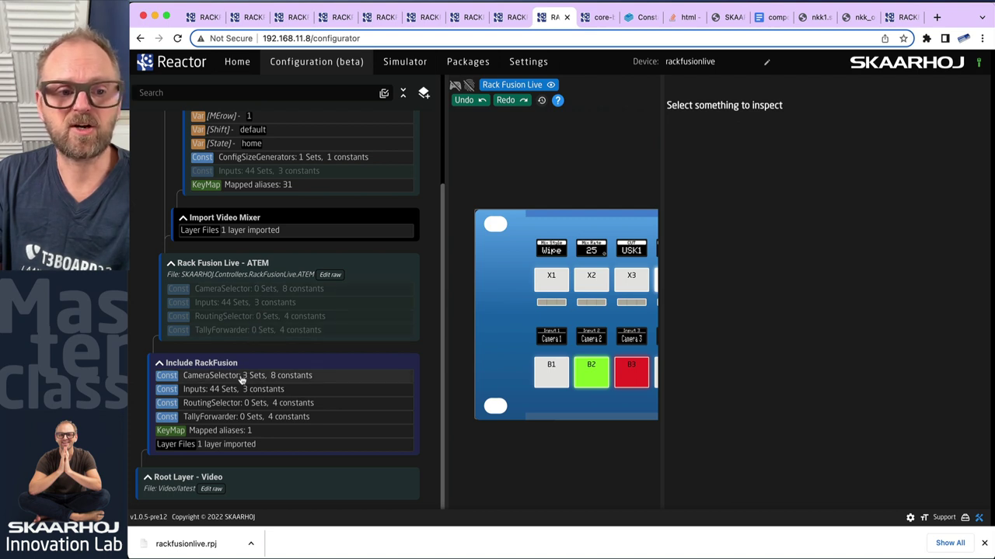
pyautogui.click(245, 377)
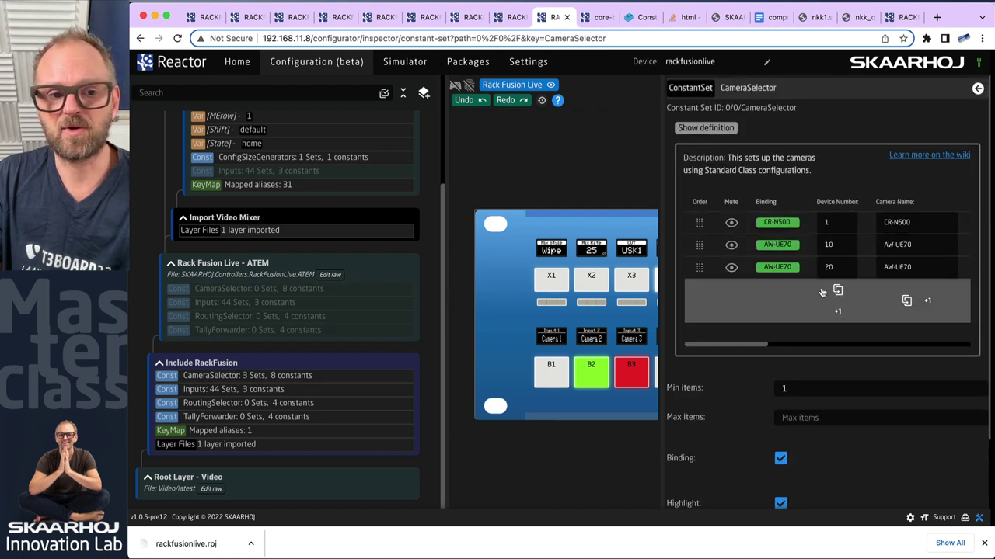
pyautogui.click(245, 391)
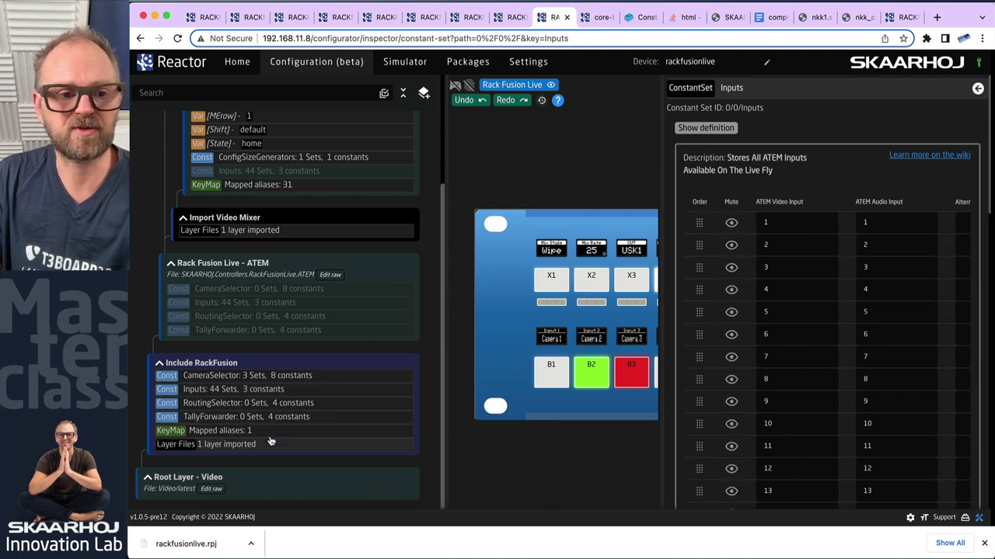
pyautogui.click(249, 405)
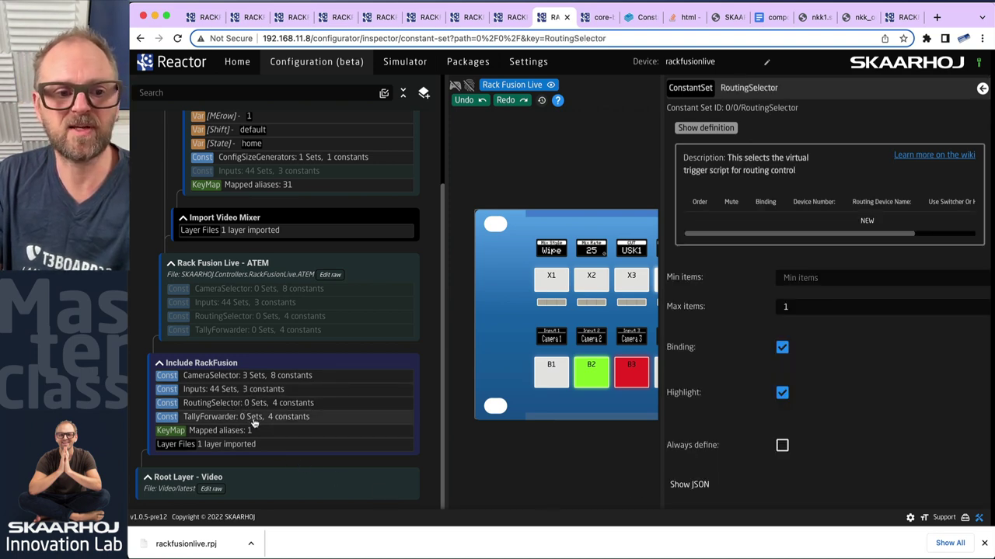
pyautogui.click(254, 420)
pyautogui.click(261, 378)
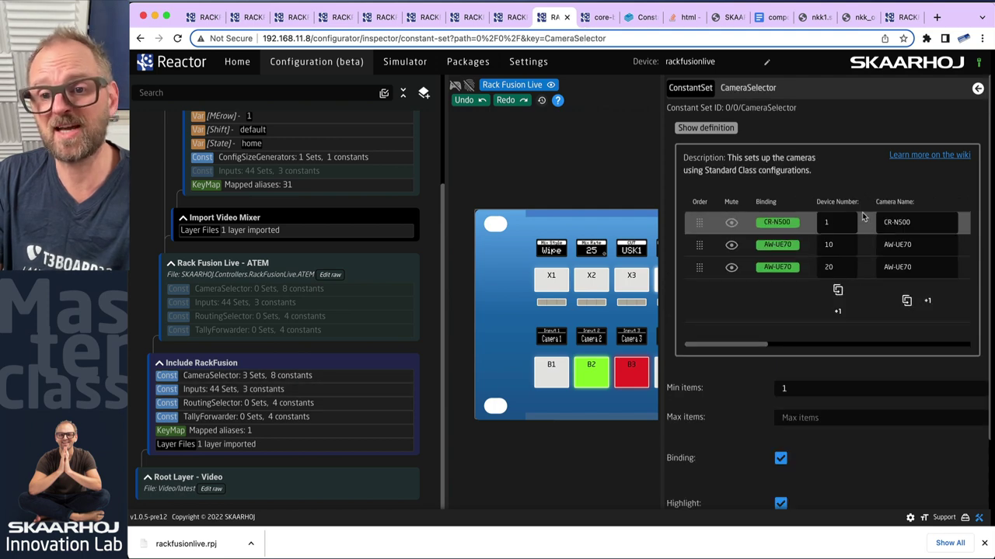
# Step: Compare the CameraSelector and Inputs constant sets of the Rack Fusion Live - ATEM layer with Inputs in the Include RackFusion layer
pyautogui.click(246, 289)
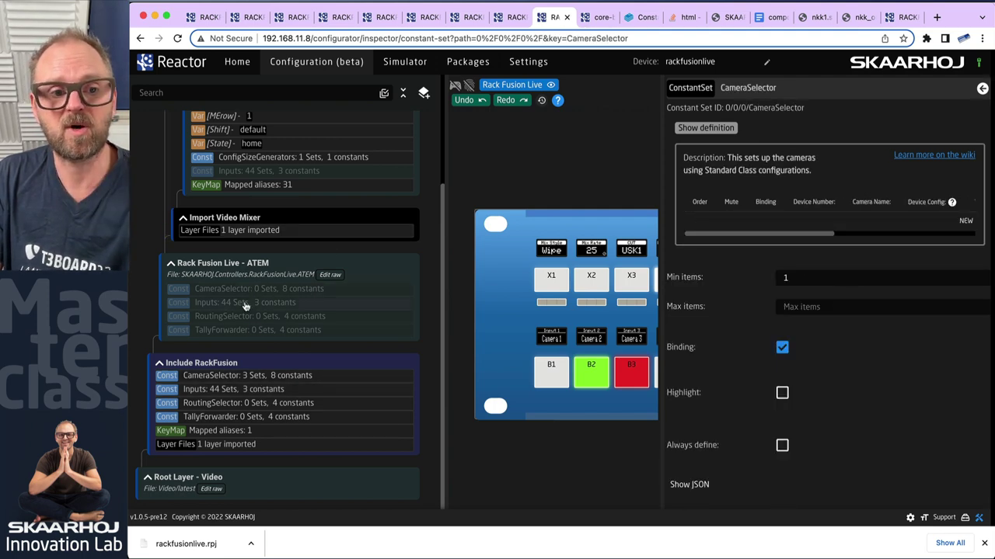
pyautogui.click(246, 303)
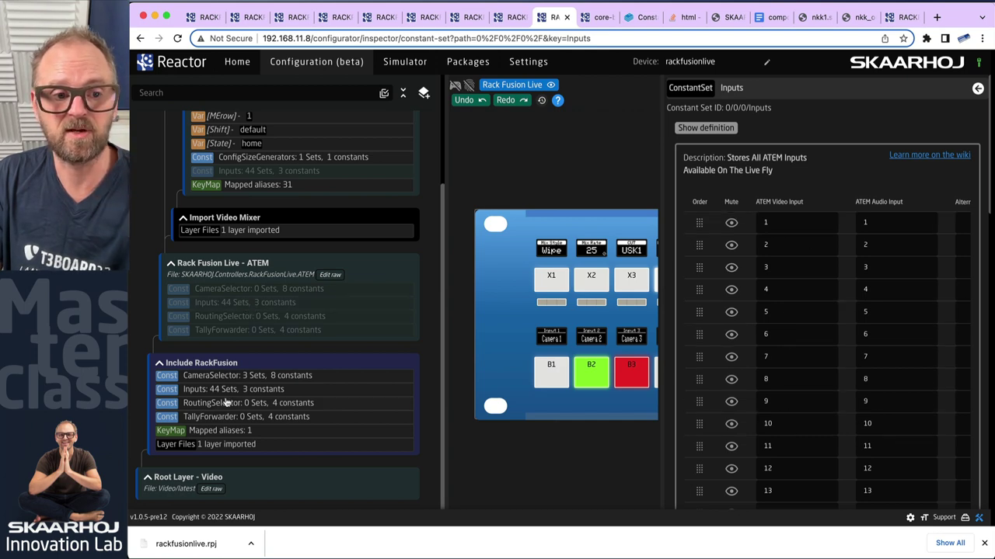
pyautogui.click(232, 390)
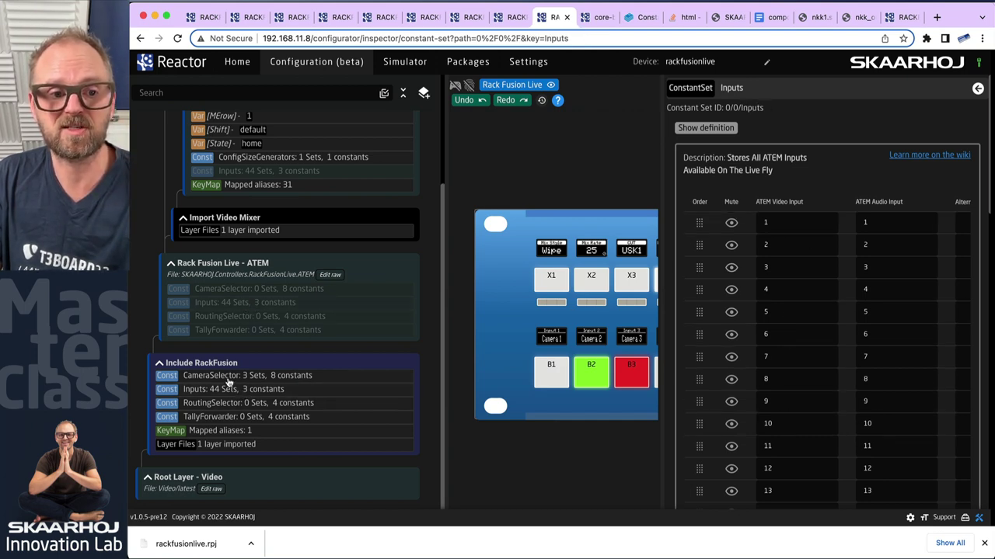
# Step: Inspect the key map of the Include RackFusion layer and the properties of the Import Video Mixer layer
pyautogui.click(221, 433)
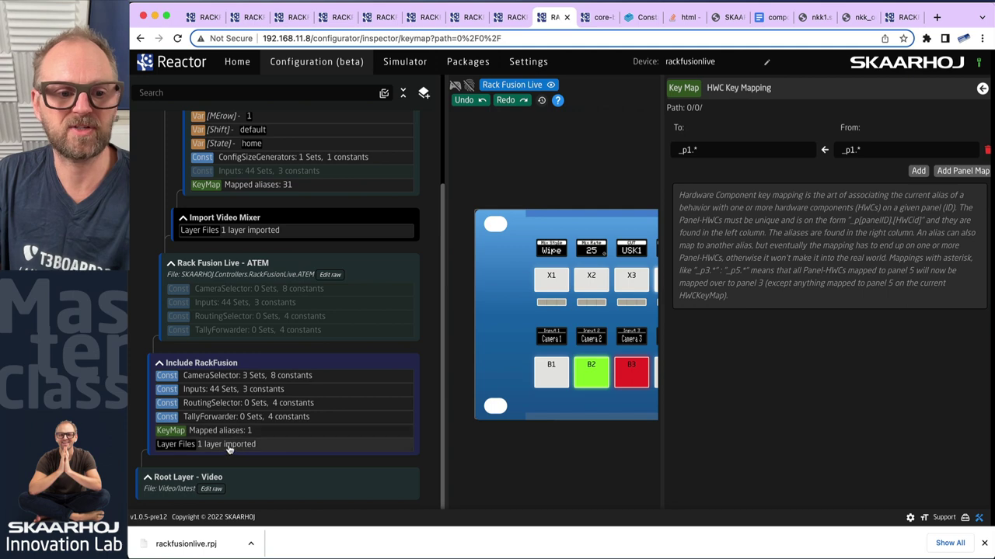
pyautogui.scroll(3, 259, 299)
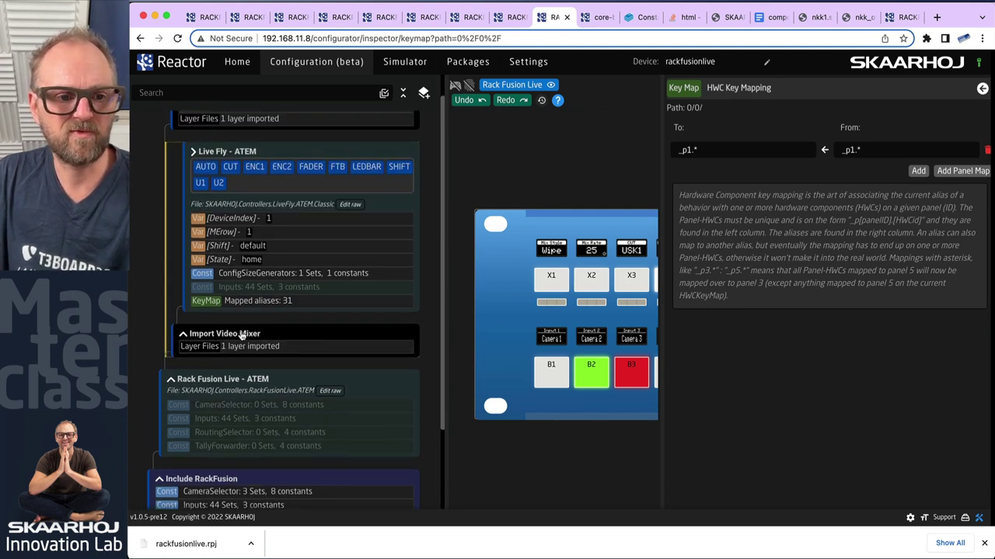
pyautogui.click(240, 334)
pyautogui.scroll(1, 241, 332)
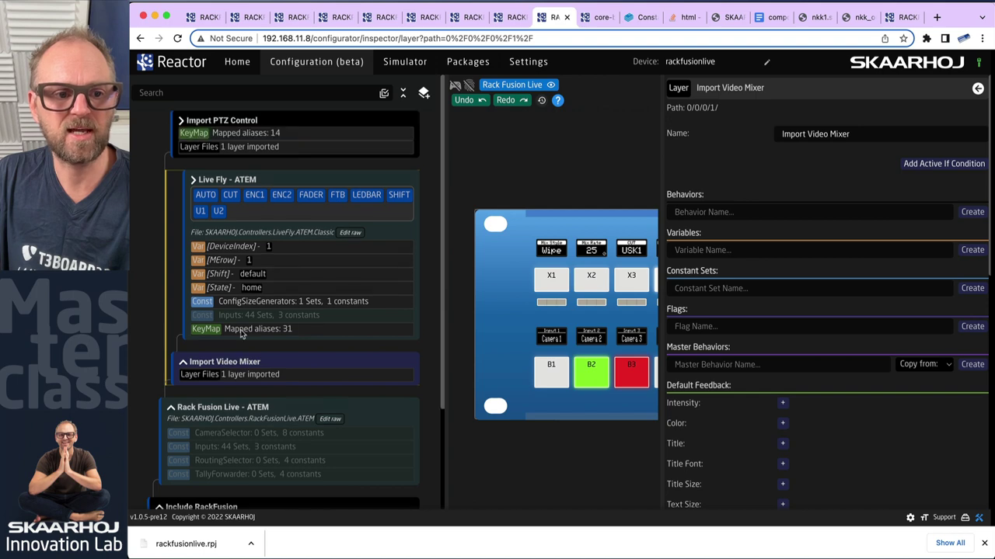
# Step: Check which layer file the Import Video Mixer layer imports and examine the expanded Live Fly - ATEM layer above it
pyautogui.click(183, 364)
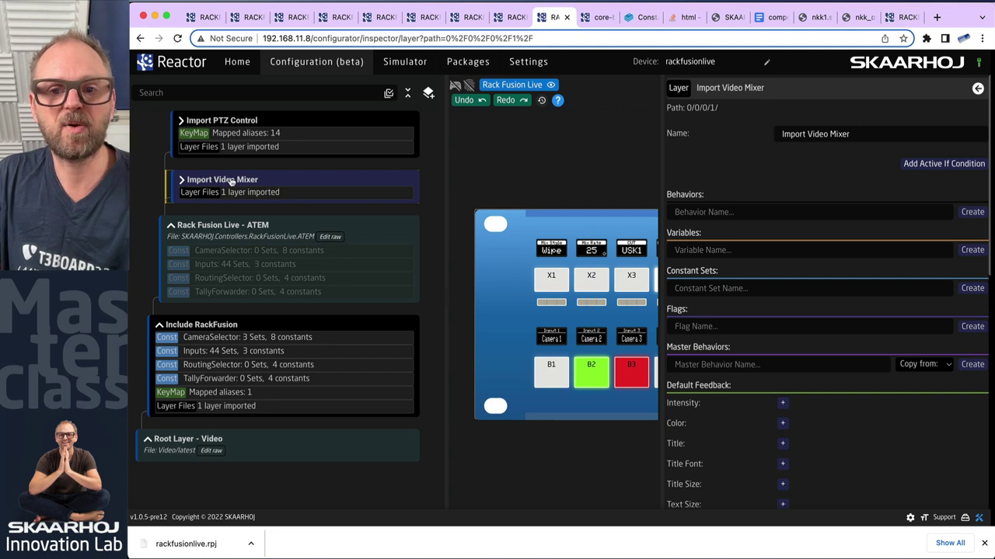
pyautogui.scroll(-10, 843, 324)
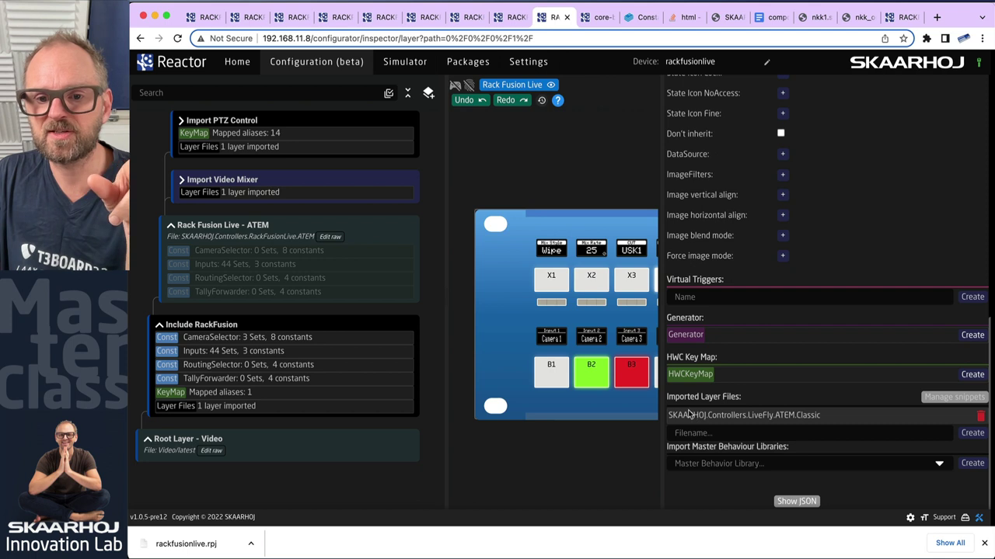
pyautogui.moveTo(673, 415); pyautogui.dragTo(831, 418)
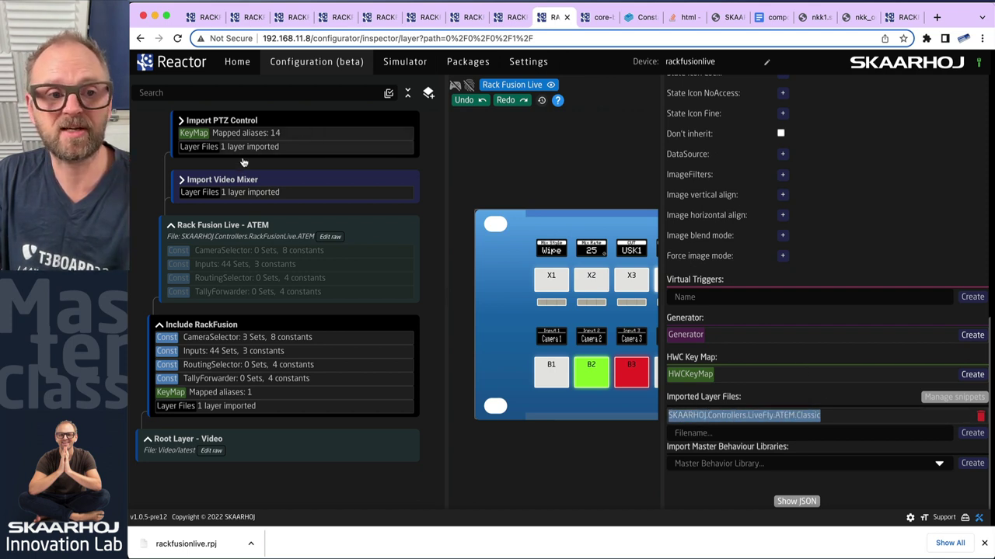
pyautogui.click(182, 179)
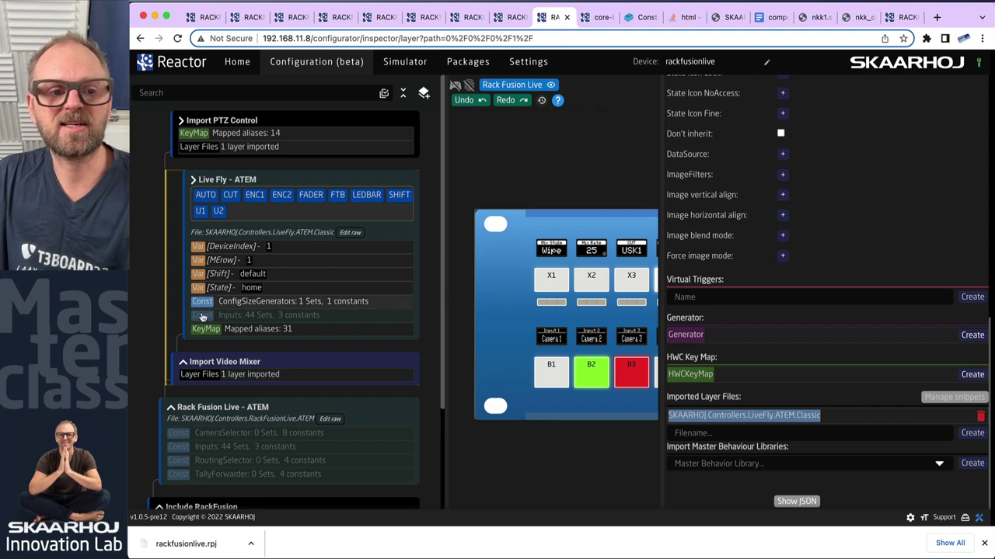
pyautogui.scroll(-5, 233, 303)
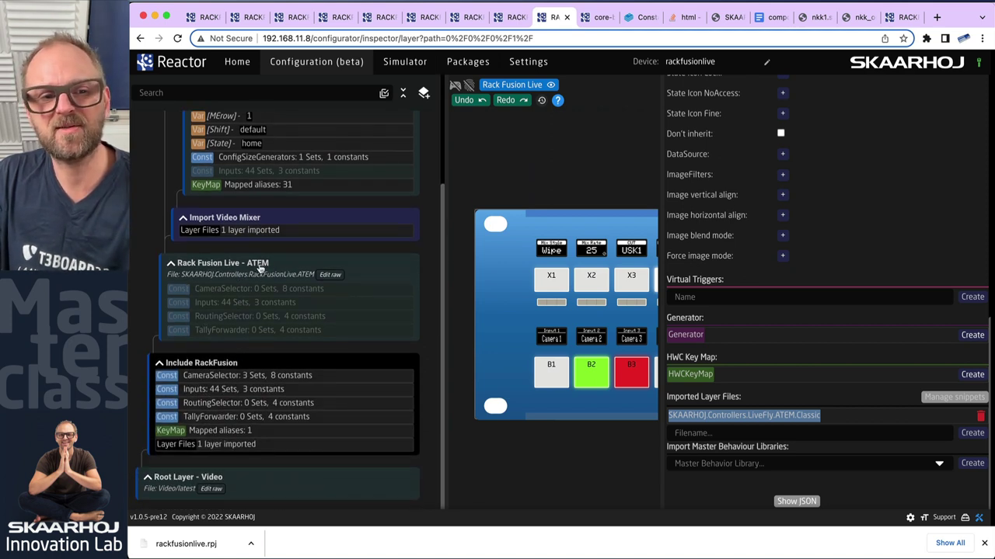
# Step: Inspect the properties of the Import PTZ Control layer down to its key map and imported layer files
pyautogui.scroll(3, 246, 267)
pyautogui.scroll(1, 245, 265)
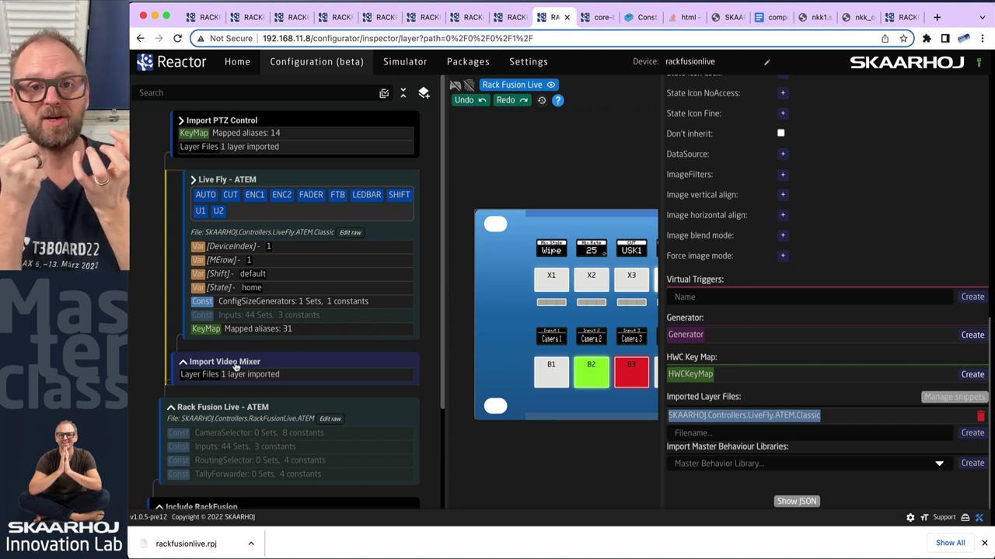
pyautogui.click(233, 122)
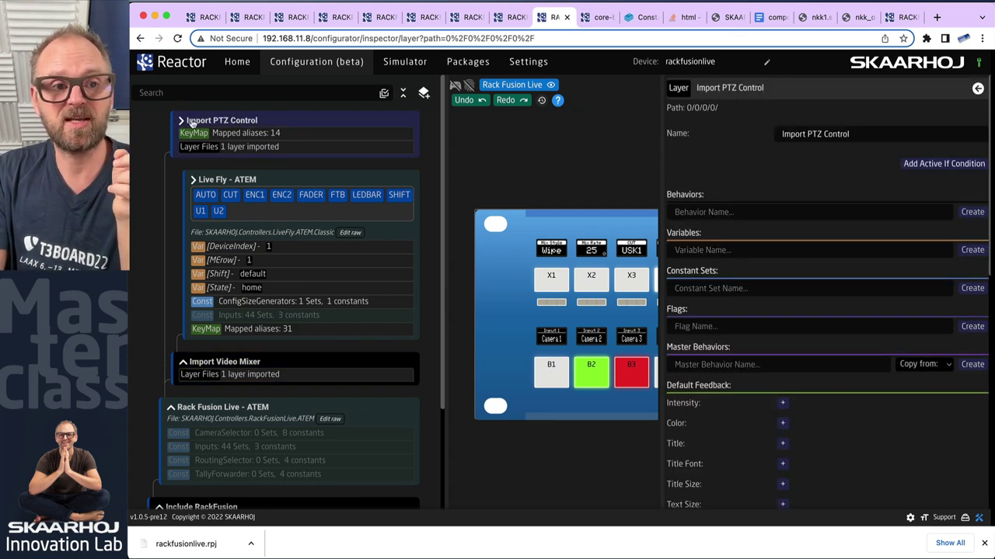
pyautogui.scroll(-10, 881, 410)
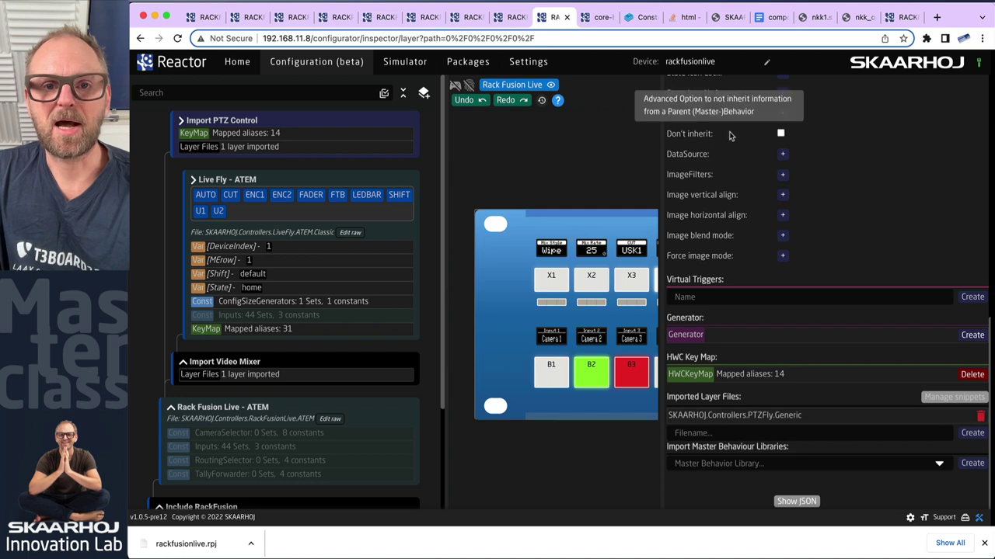
# Step: In the terminal, run raw-panel-dummies_1.2.0-pre3_darwin_arm64 with -panel RACKFUSIONLIVE,PTZFLY,LIVEFLY to emulate the three panels
pyautogui.press('super+Tab')
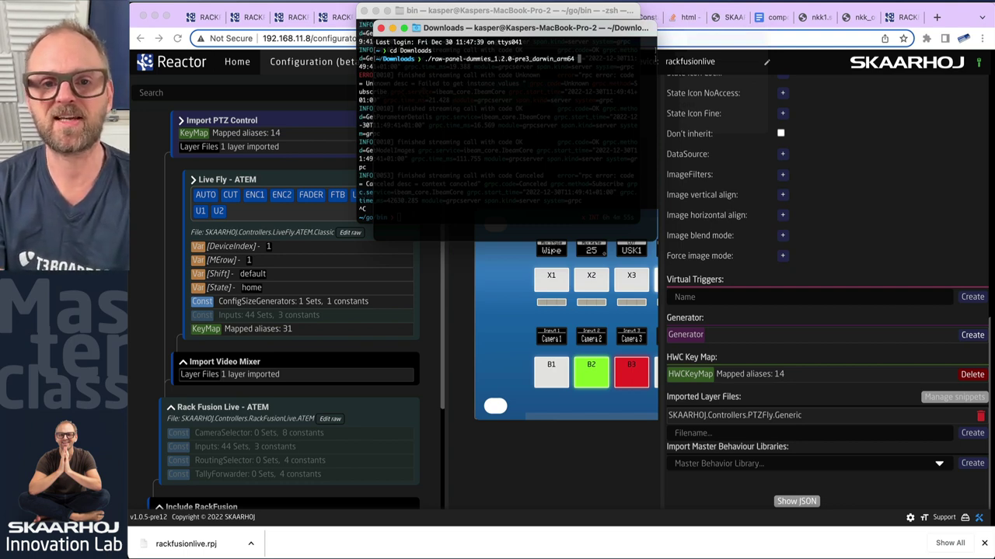
pyautogui.write('-panel')
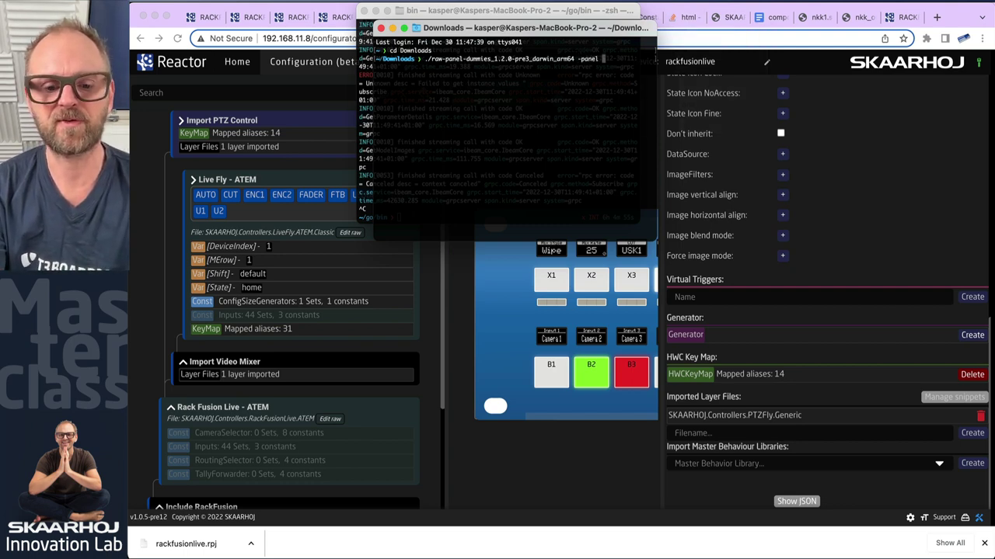
pyautogui.write(' RACK')
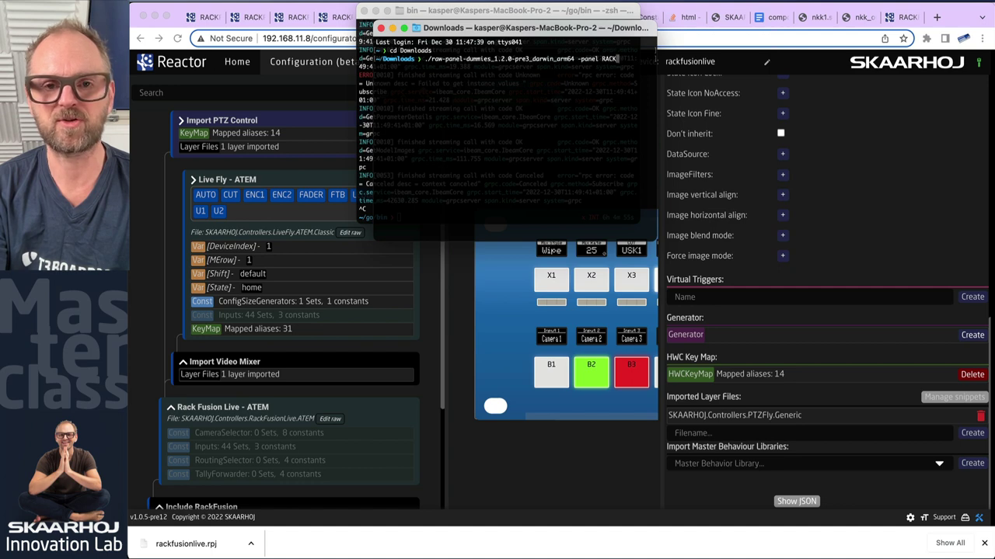
pyautogui.write('FUSION')
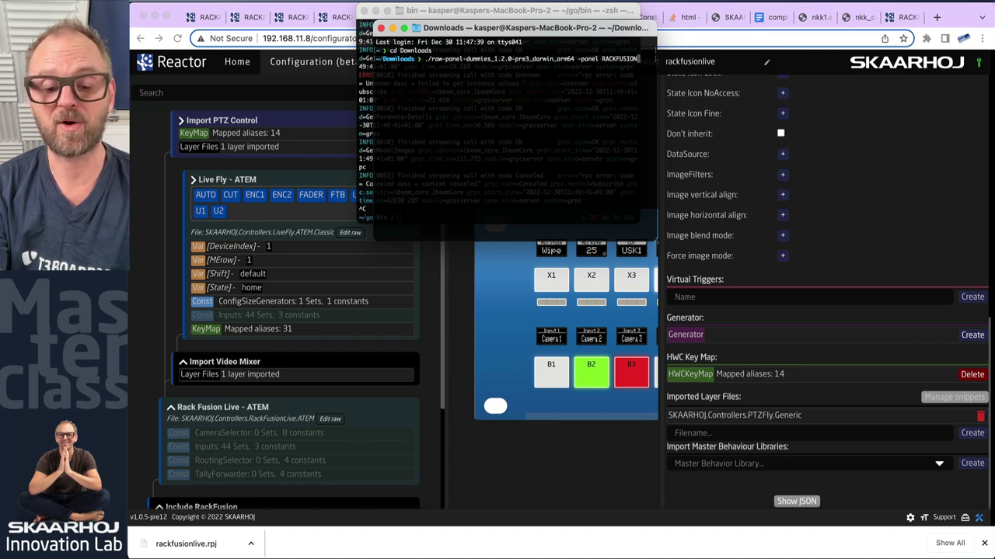
pyautogui.write('LI')
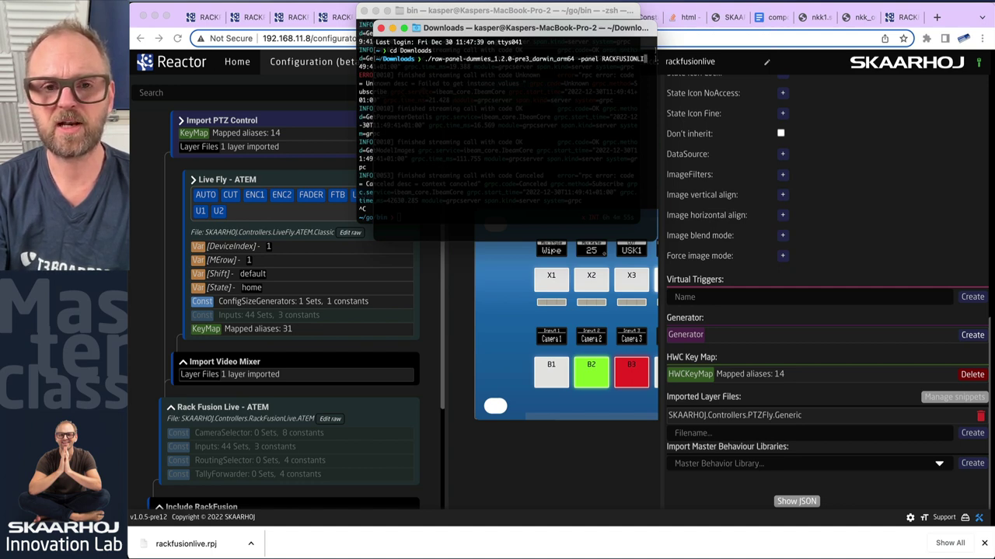
pyautogui.write('VE,')
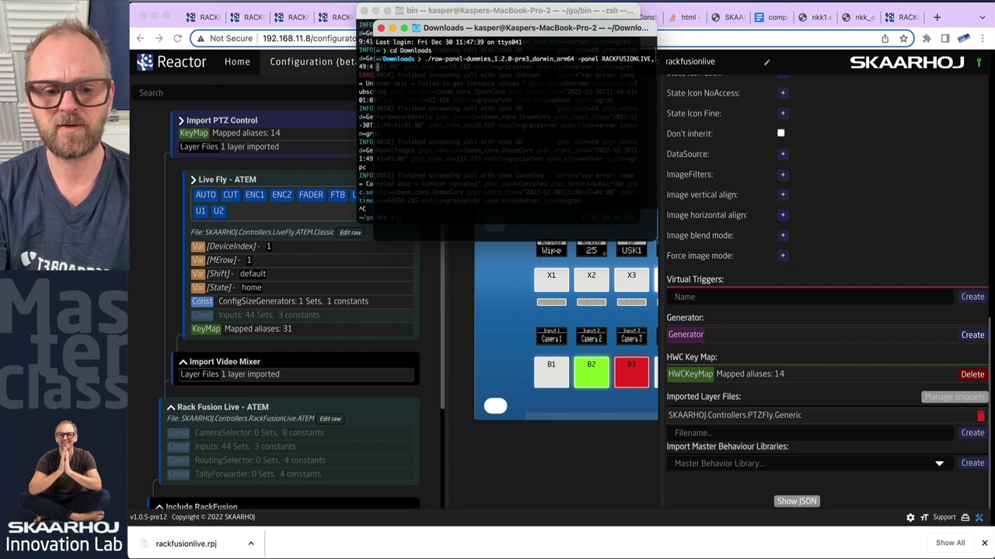
pyautogui.write('PTZFLY,')
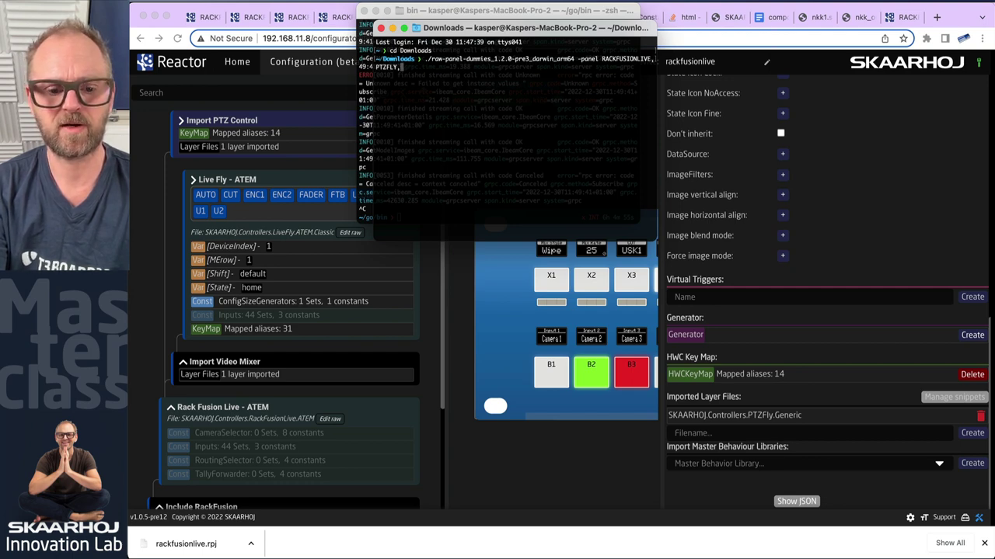
pyautogui.write('LIVEFLY')
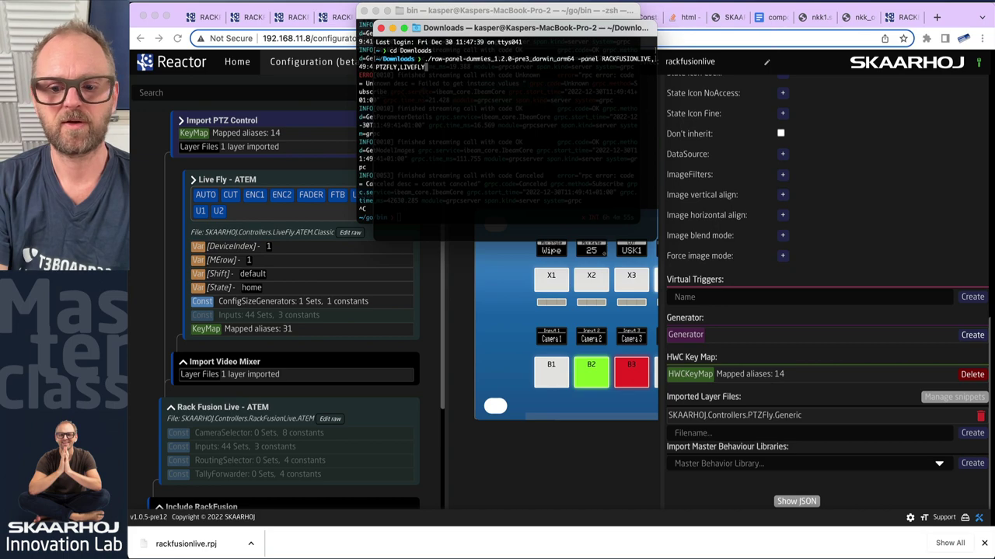
pyautogui.press('Return')
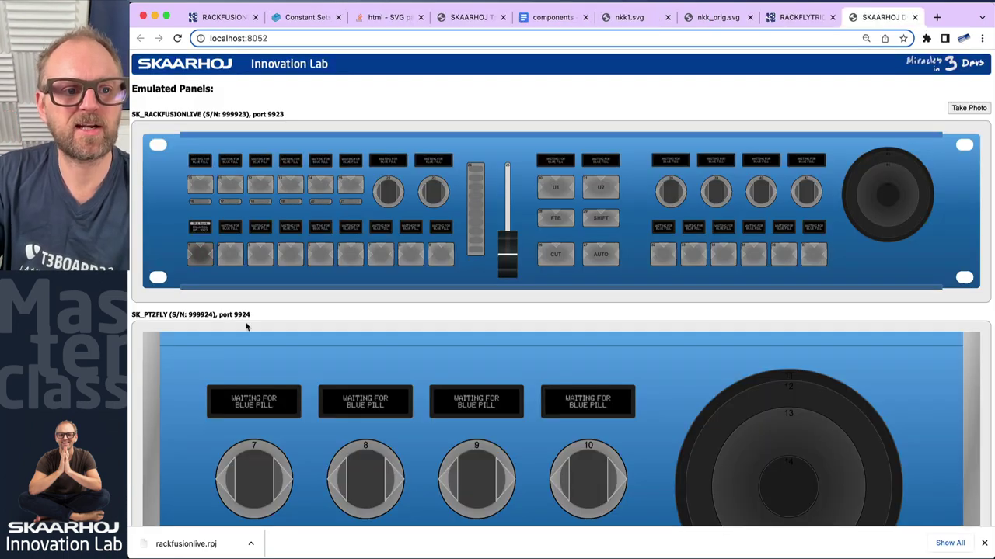
# Step: Examine the emulated SK_LIVEFLY panel and the IP and port display above its button 1
pyautogui.scroll(-10, 245, 326)
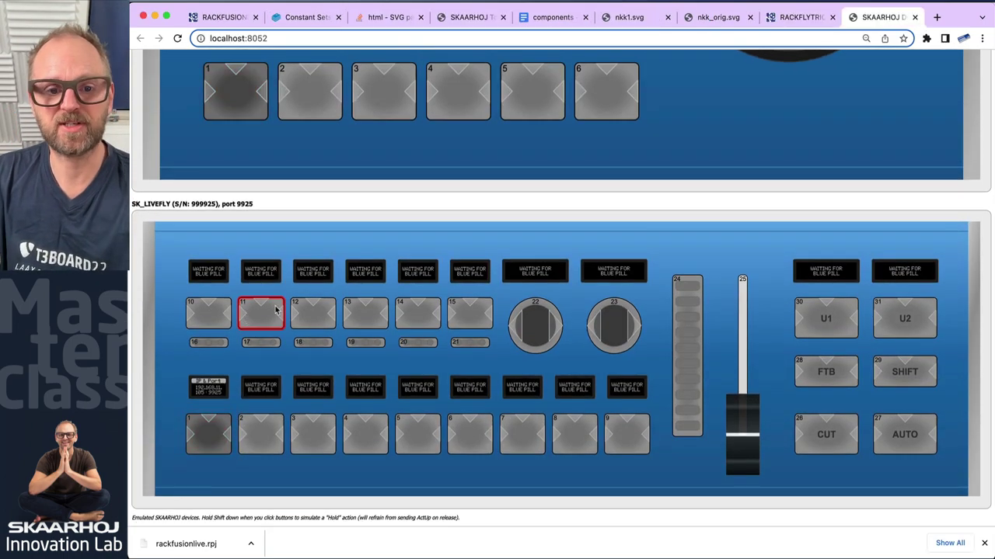
pyautogui.scroll(-1, 223, 381)
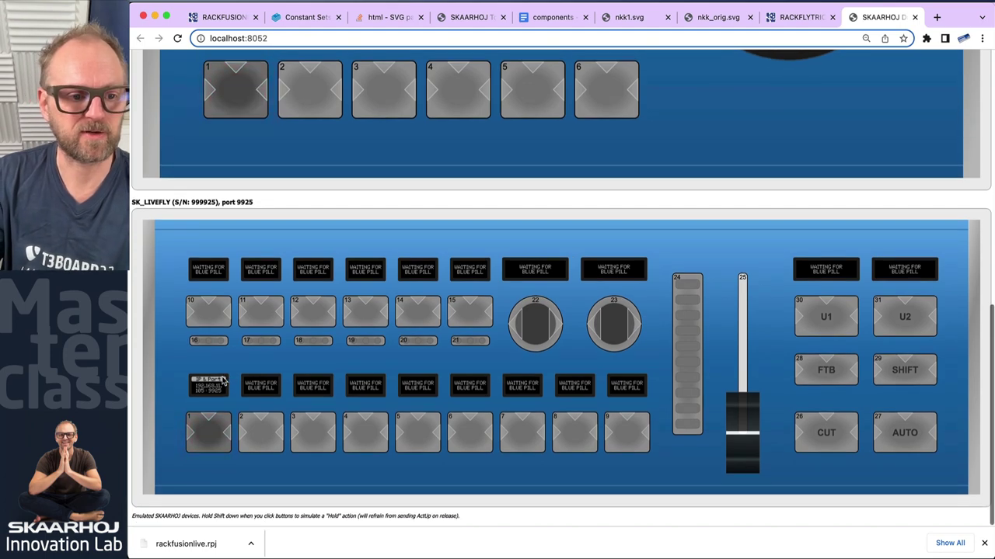
pyautogui.scroll(5, 223, 382)
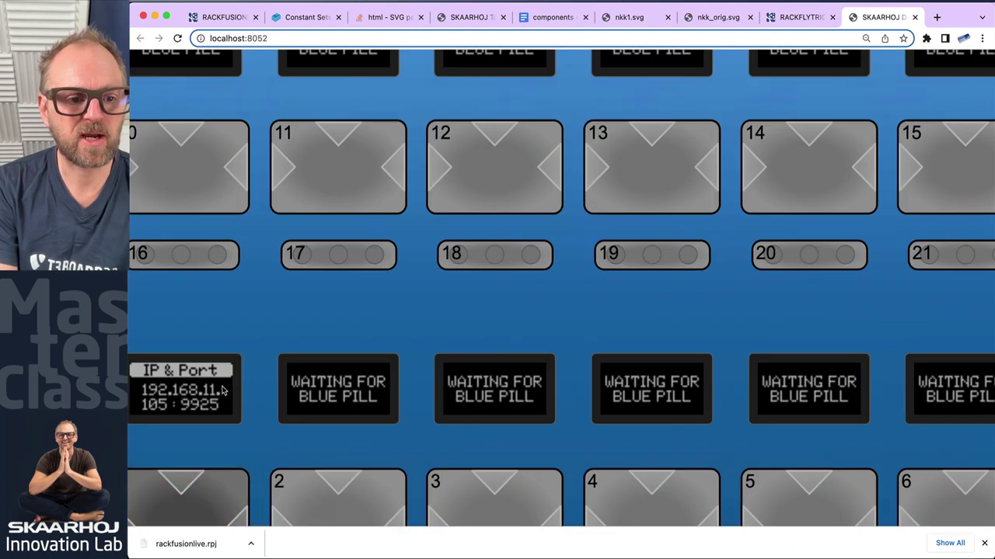
pyautogui.scroll(-3, 223, 390)
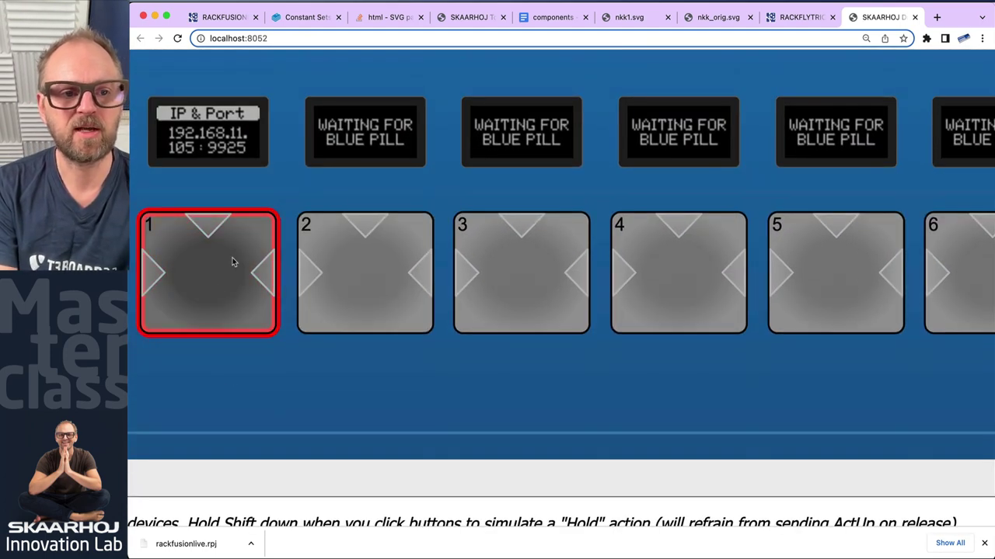
pyautogui.scroll(-2, 204, 316)
pyautogui.scroll(-5, 231, 316)
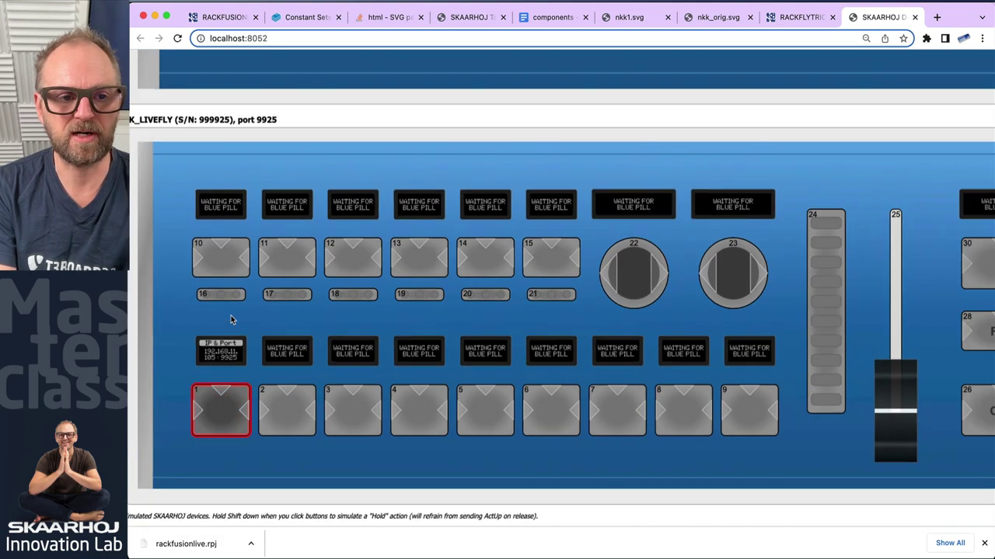
pyautogui.click(206, 439)
# Step: Examine button 1 and its IP and port display on the emulated SK_PTZFLY and SK_RACKFUSIONLIVE panels
pyautogui.scroll(5, 202, 443)
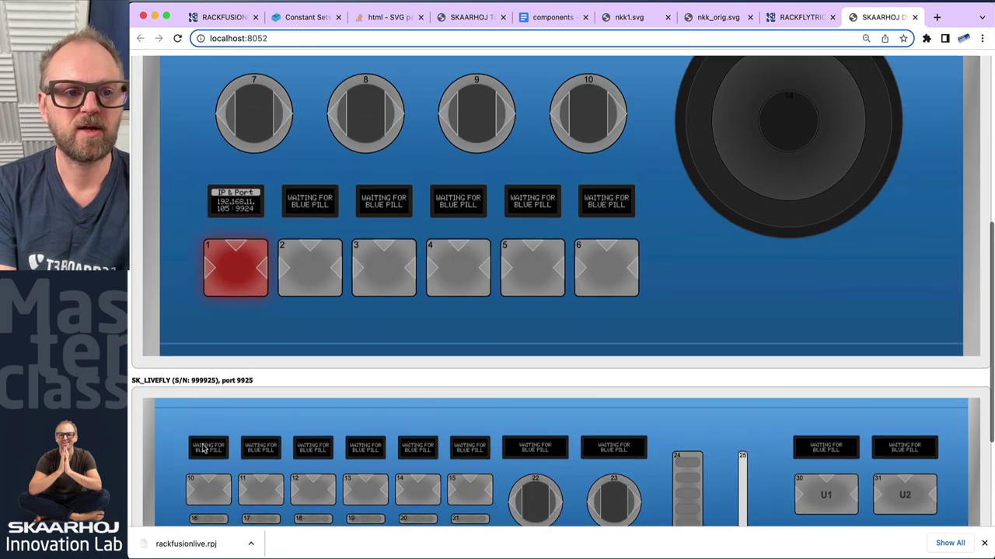
pyautogui.click(253, 304)
pyautogui.click(245, 292)
pyautogui.scroll(1, 245, 292)
pyautogui.scroll(-5, 245, 292)
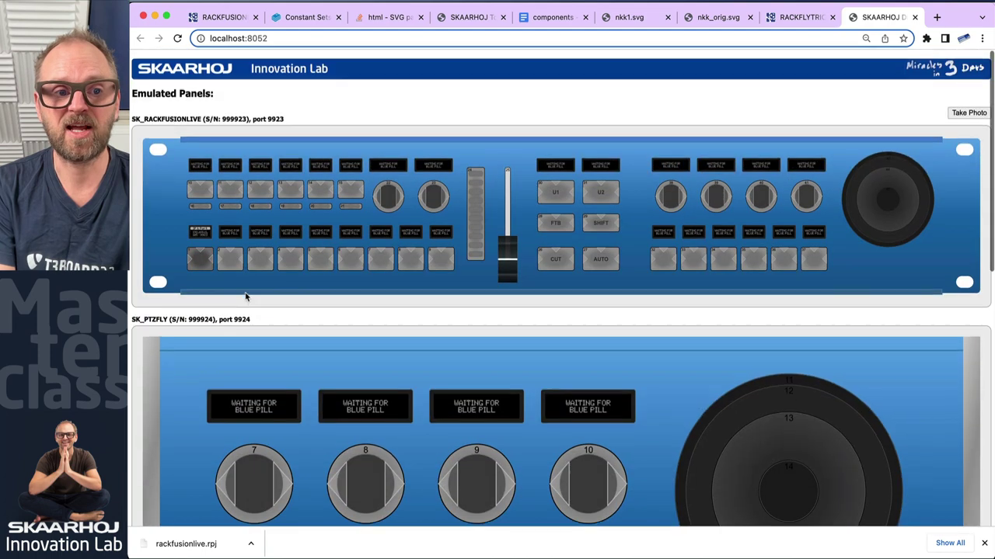
pyautogui.scroll(6, 193, 194)
pyautogui.click(204, 412)
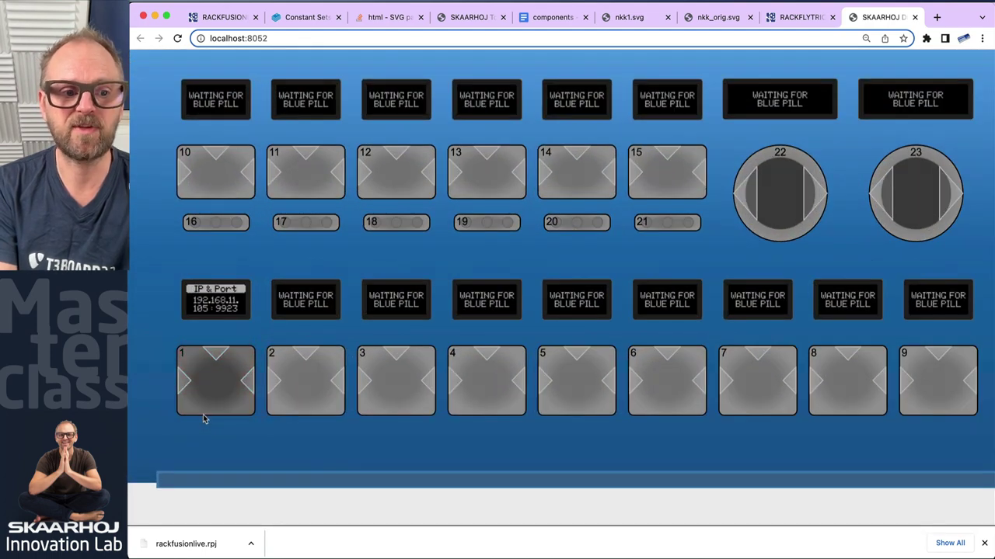
pyautogui.click(207, 390)
pyautogui.scroll(-5, 207, 390)
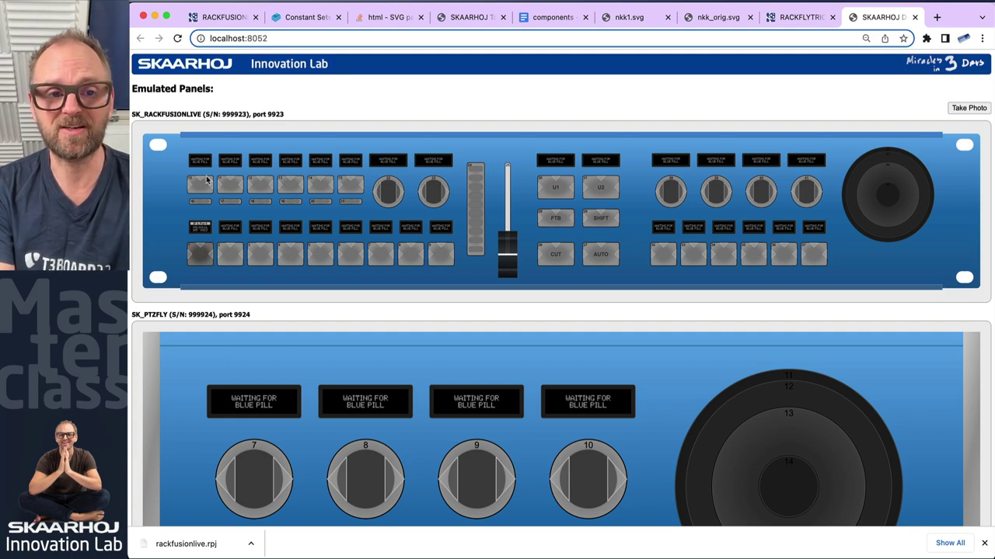
# Step: Compare the component numbering of the emulated SK_LIVEFLY panel with the PTZ section of SK_RACKFUSIONLIVE
pyautogui.scroll(-2, 422, 183)
pyautogui.scroll(-10, 421, 179)
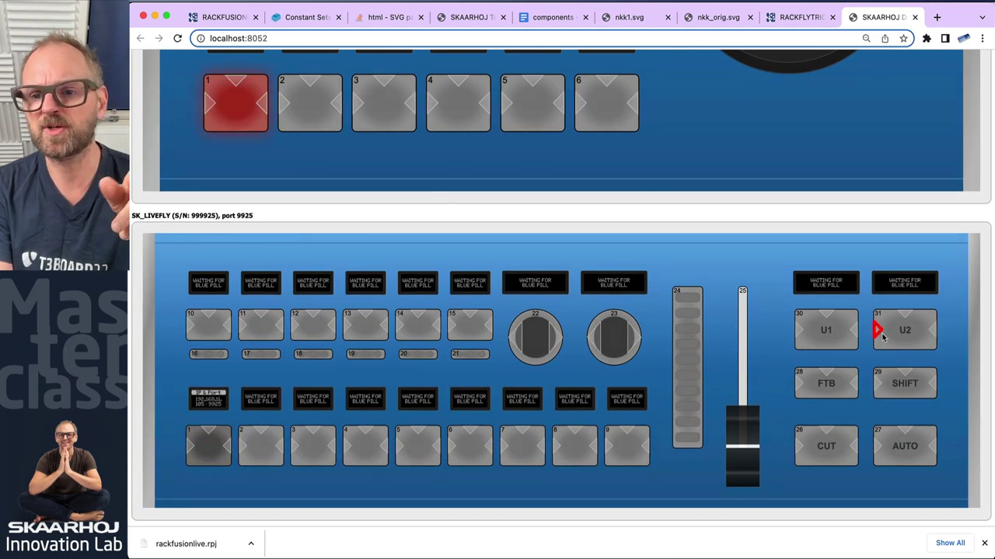
pyautogui.scroll(10, 811, 297)
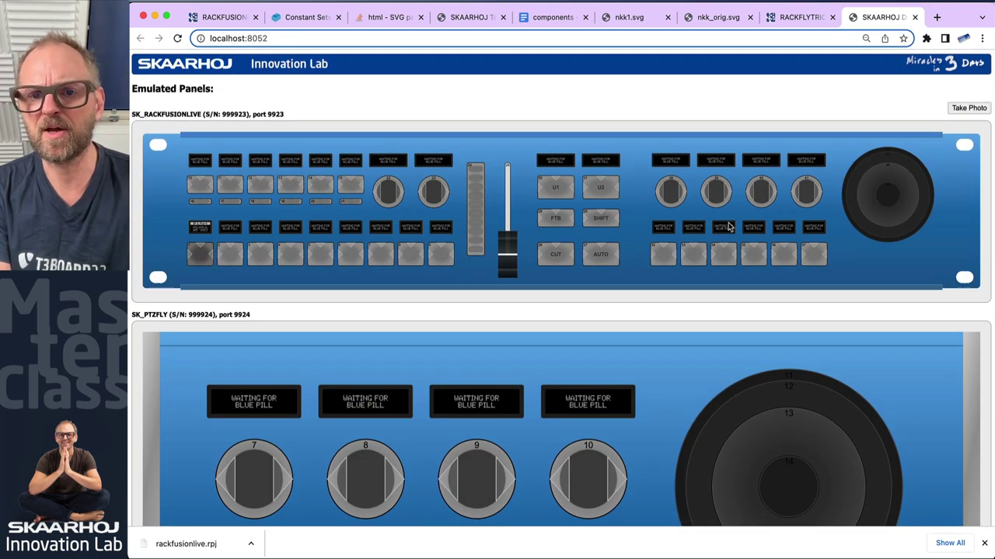
pyautogui.keyDown('ctrl'); pyautogui.scroll(5, 729, 226); pyautogui.keyUp('ctrl')
pyautogui.hscroll(5, 729, 226)
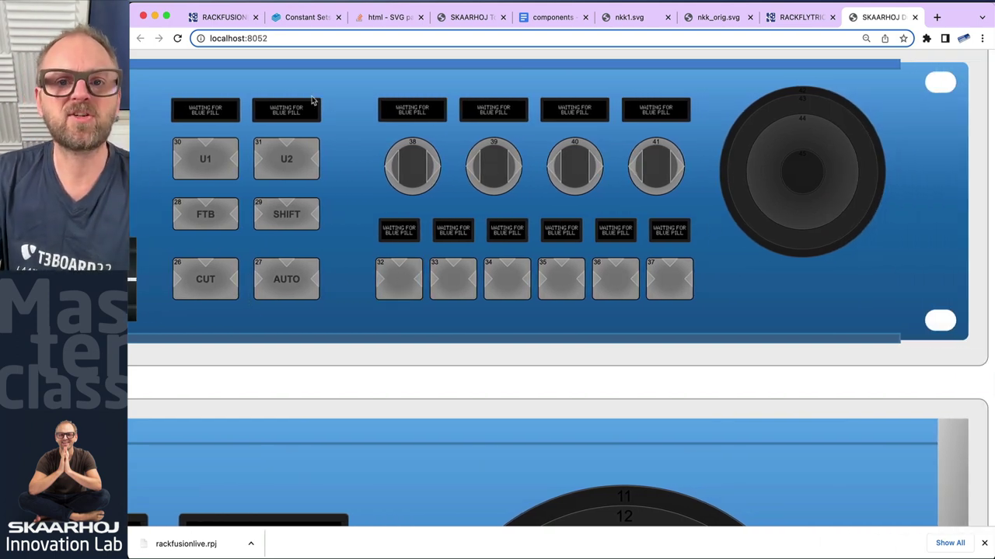
# Step: Return to the Reactor configuration, expand the Import PTZ Control layer and compare it with the Import Video Mixer layer
pyautogui.click(250, 17)
pyautogui.scroll(-4, 222, 303)
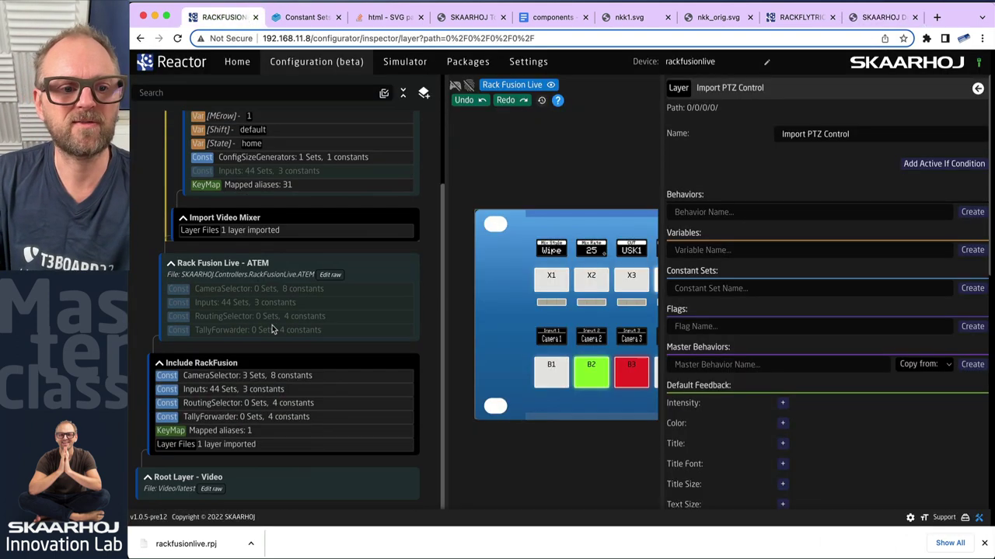
pyautogui.scroll(4, 222, 303)
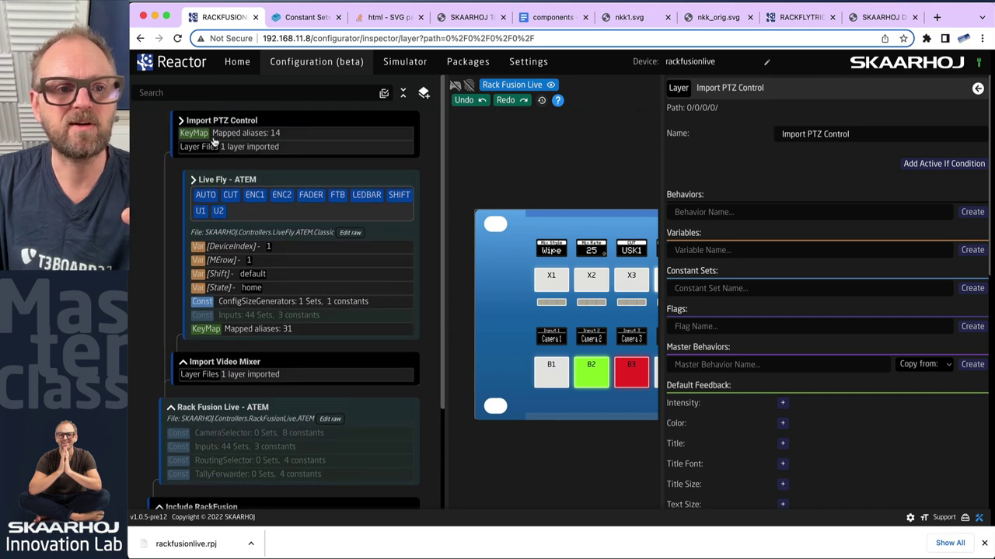
pyautogui.click(183, 122)
pyautogui.scroll(-5, 223, 299)
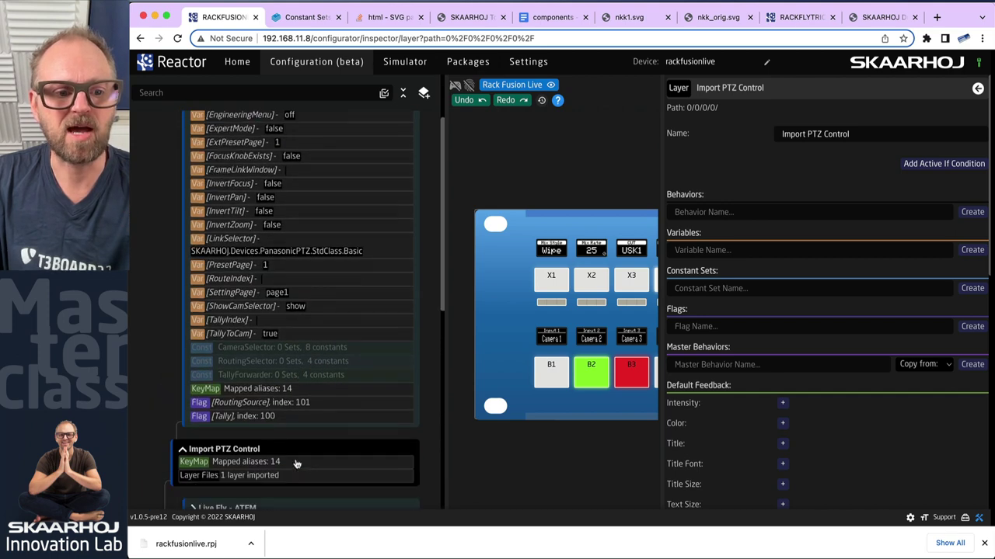
pyautogui.scroll(-1, 225, 299)
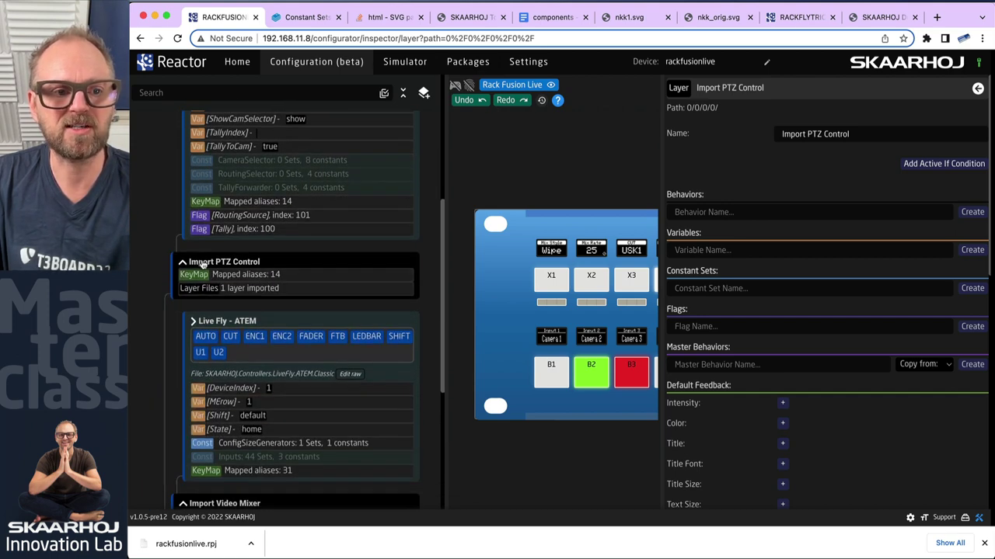
pyautogui.scroll(-3, 225, 295)
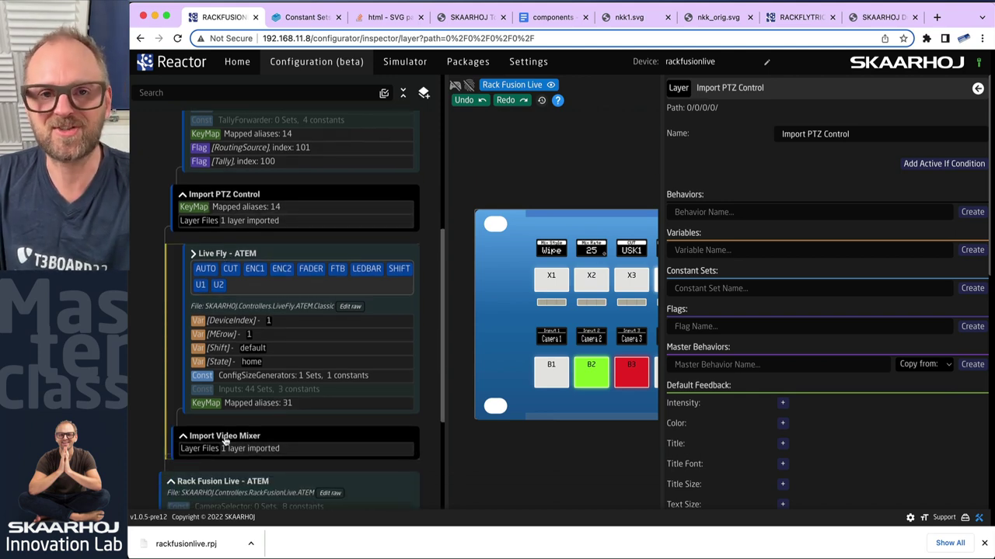
pyautogui.scroll(-1, 225, 440)
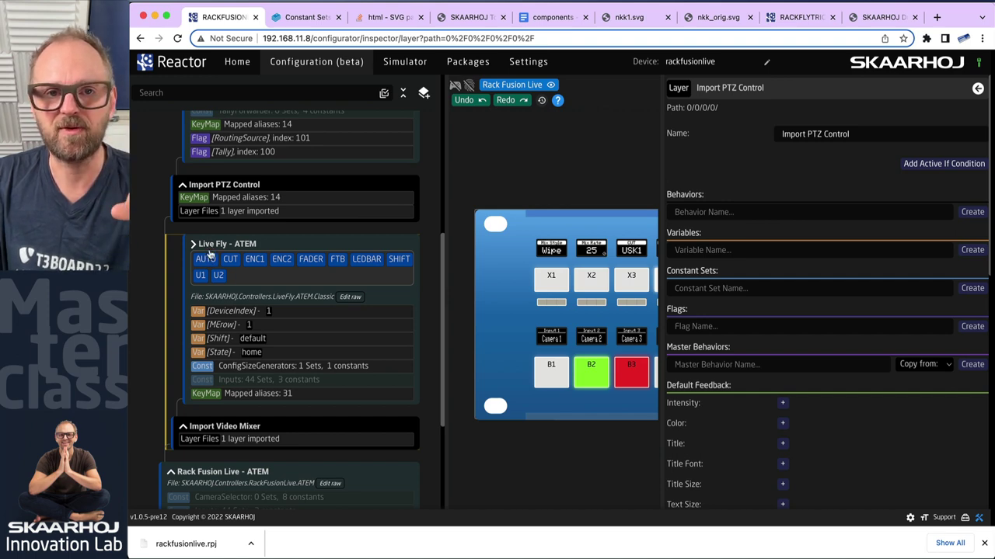
# Step: Open the key map of the Import PTZ Control layer and examine the mapping from _p1.1 to _p1.32
pyautogui.click(232, 200)
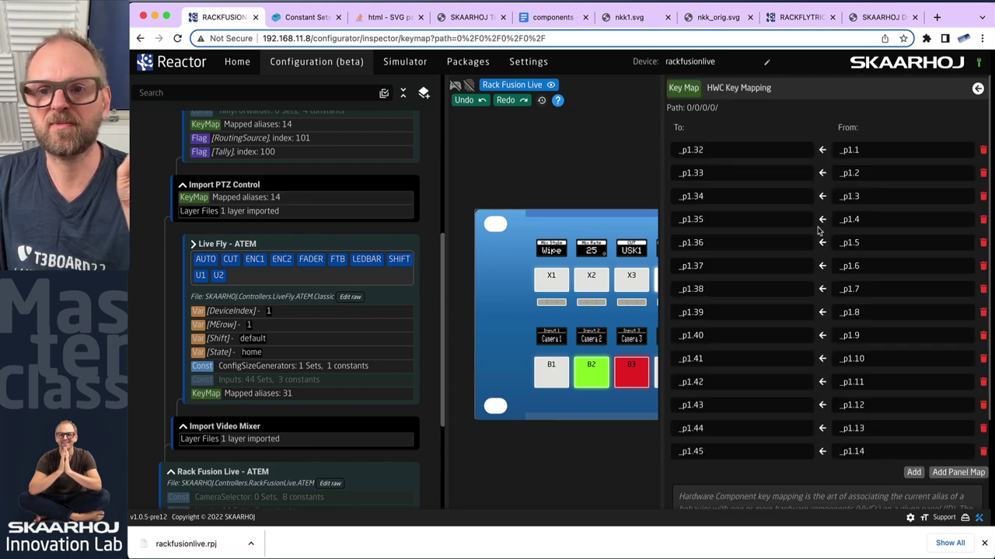
pyautogui.doubleClick(854, 150)
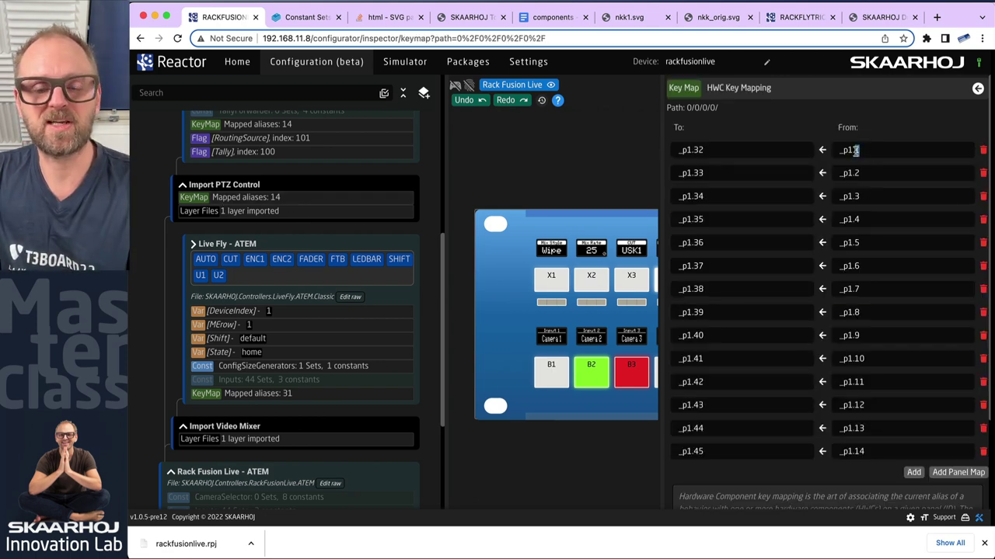
pyautogui.doubleClick(697, 150)
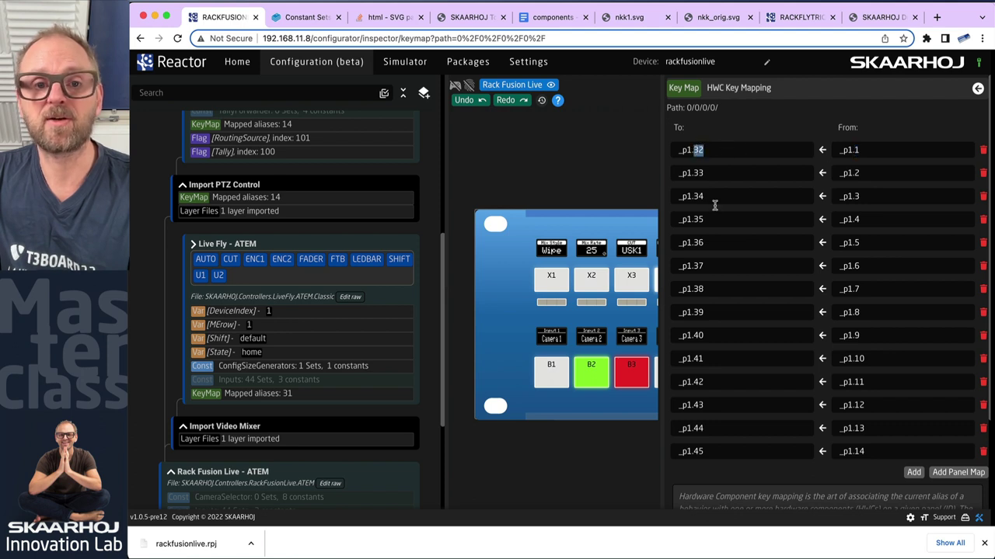